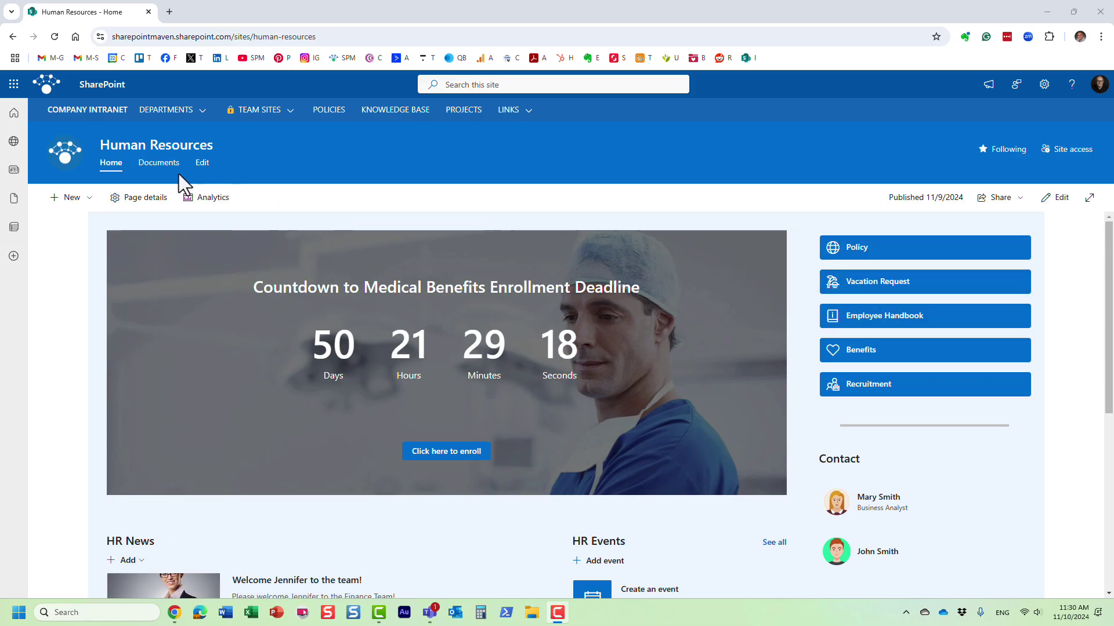
Go to Documents > Benefits > Medical and confirm Test Doc 1.docx's menu offers Download
{"action": "left_click", "coordinate": [159, 168]}
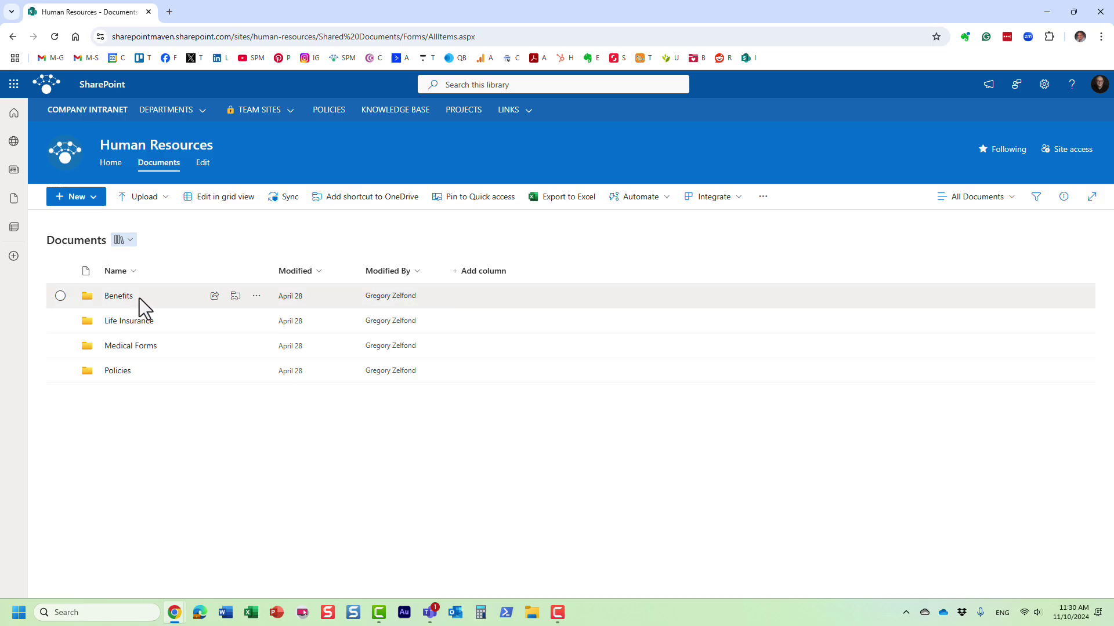
{"action": "left_click", "coordinate": [124, 299]}
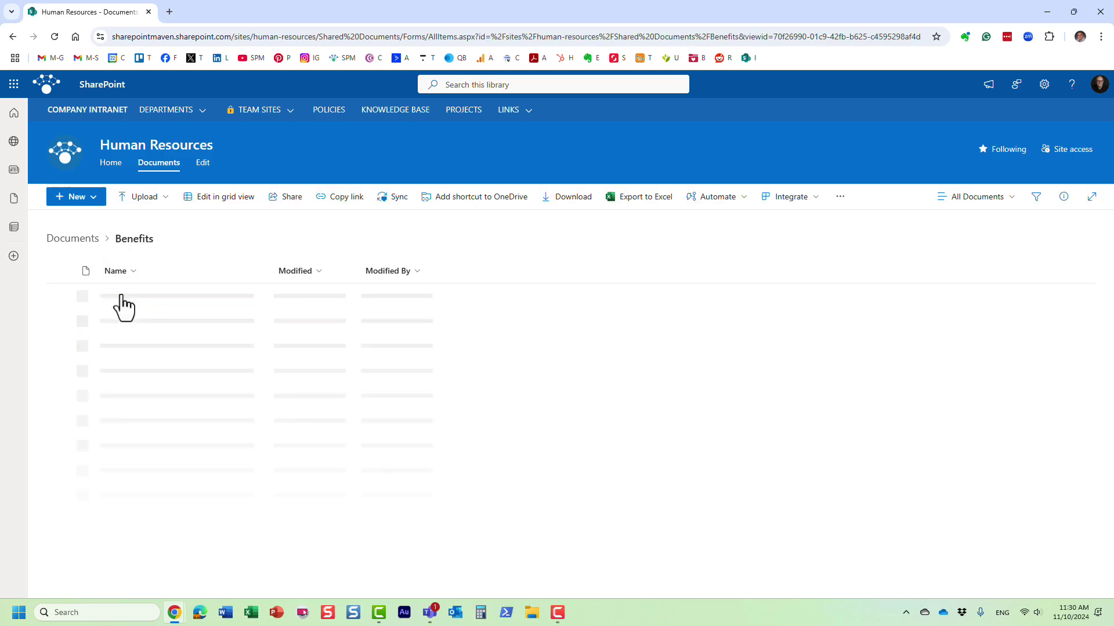
{"action": "left_click", "coordinate": [120, 299]}
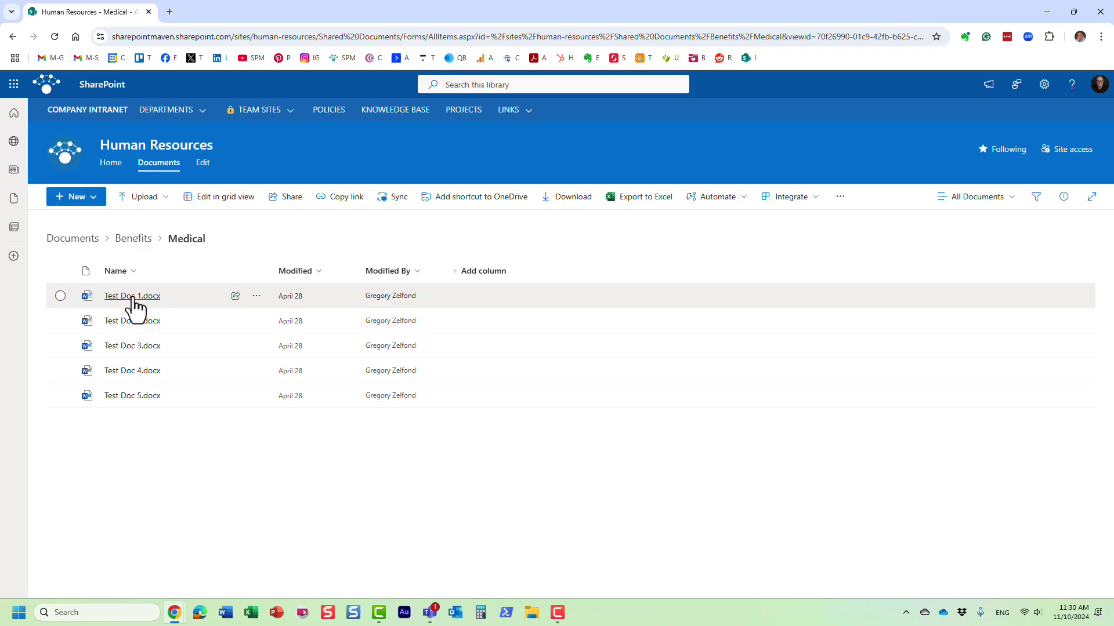
{"action": "left_click", "coordinate": [256, 296]}
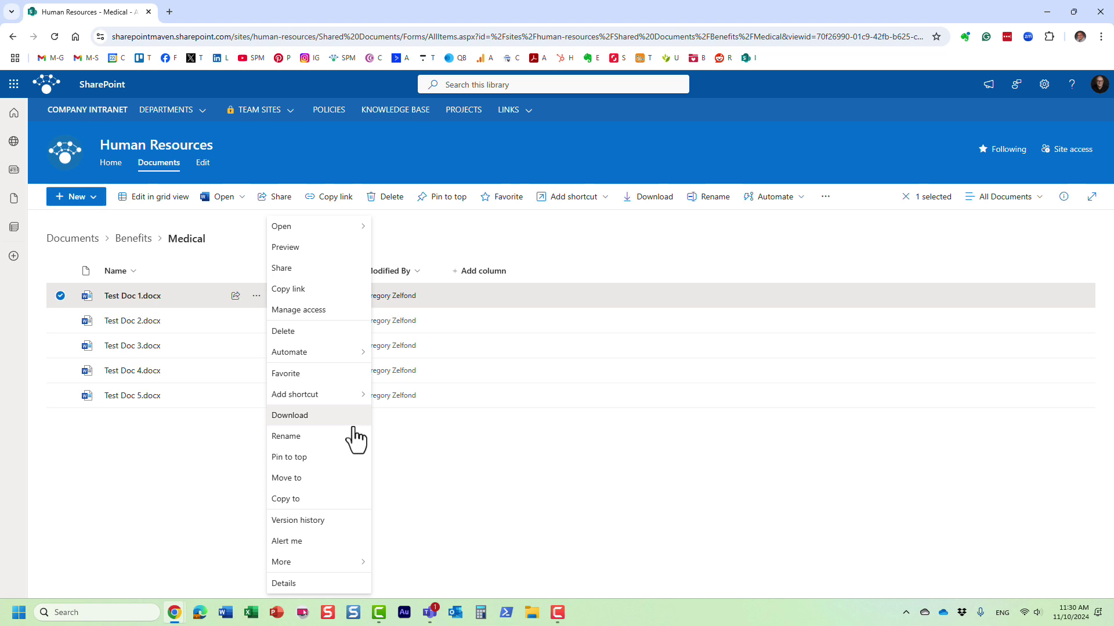
{"action": "left_click", "coordinate": [513, 236]}
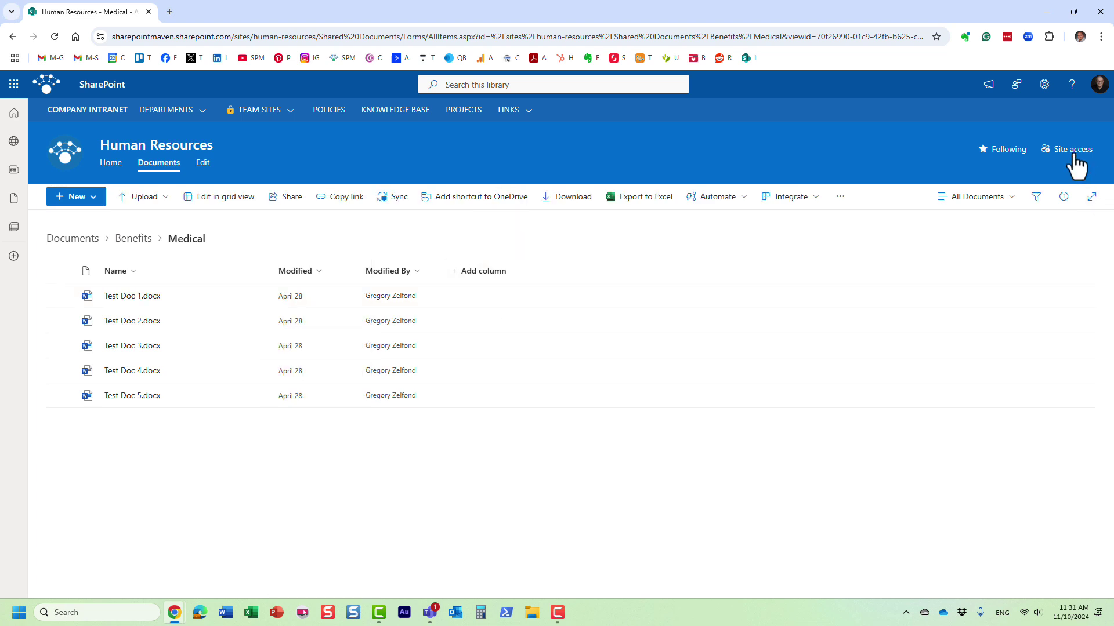
{"action": "left_click", "coordinate": [1074, 156]}
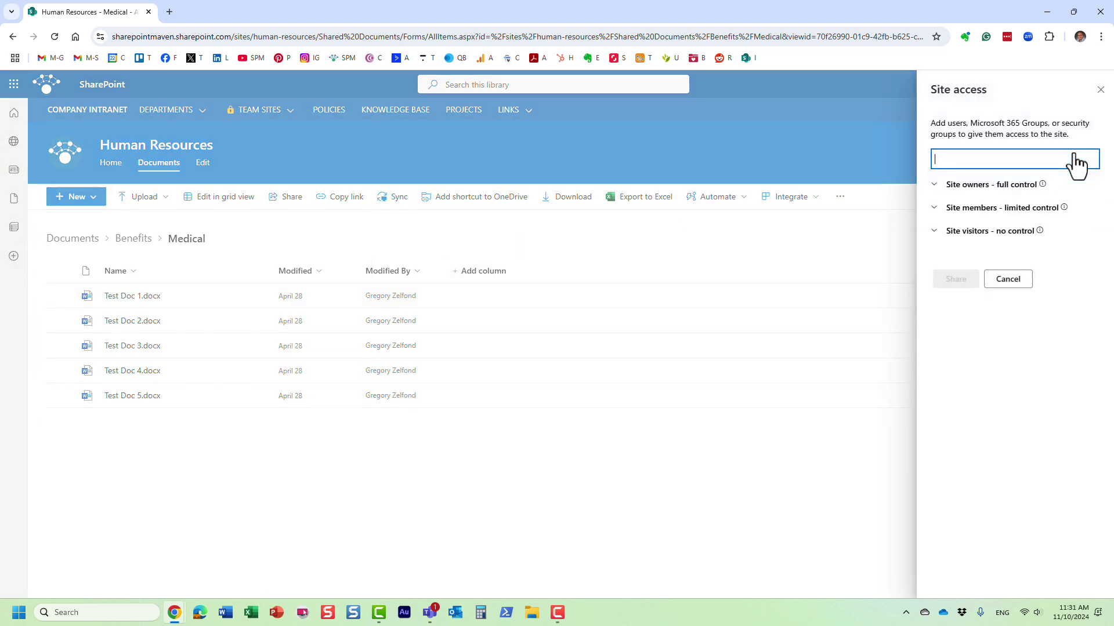
{"action": "left_click", "coordinate": [1032, 186]}
{"action": "left_click", "coordinate": [1003, 238]}
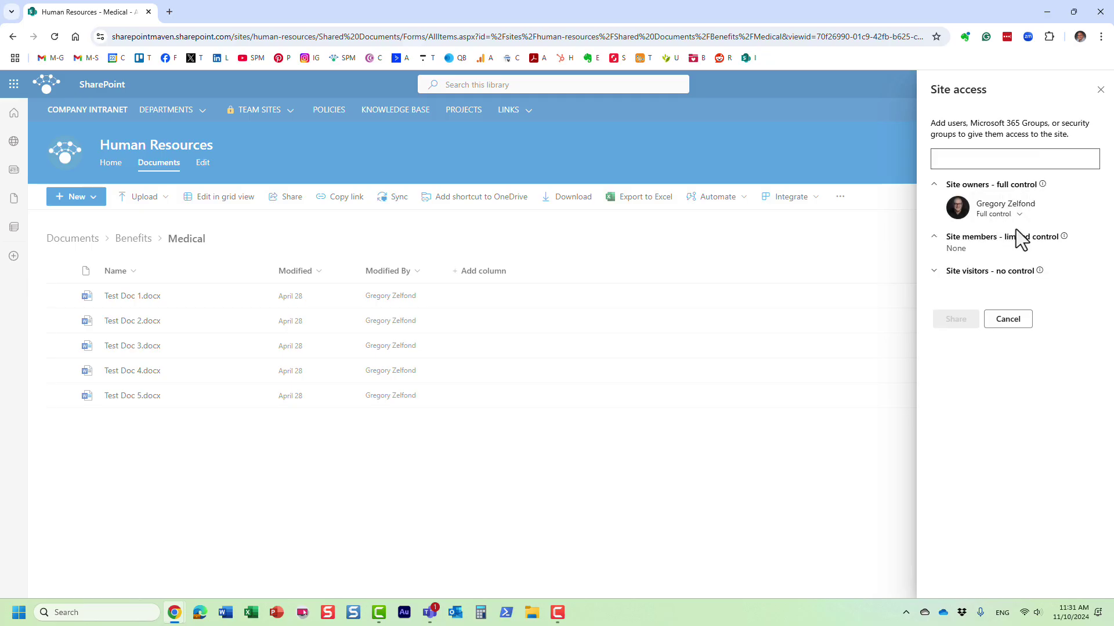
{"action": "left_click", "coordinate": [972, 272]}
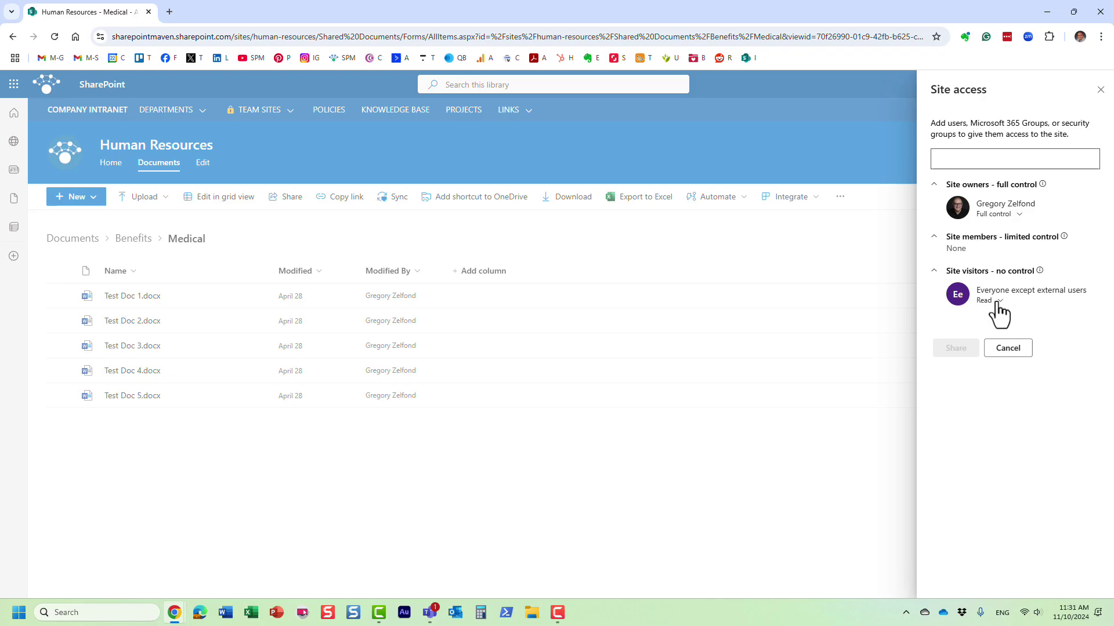
{"action": "left_click", "coordinate": [1012, 350]}
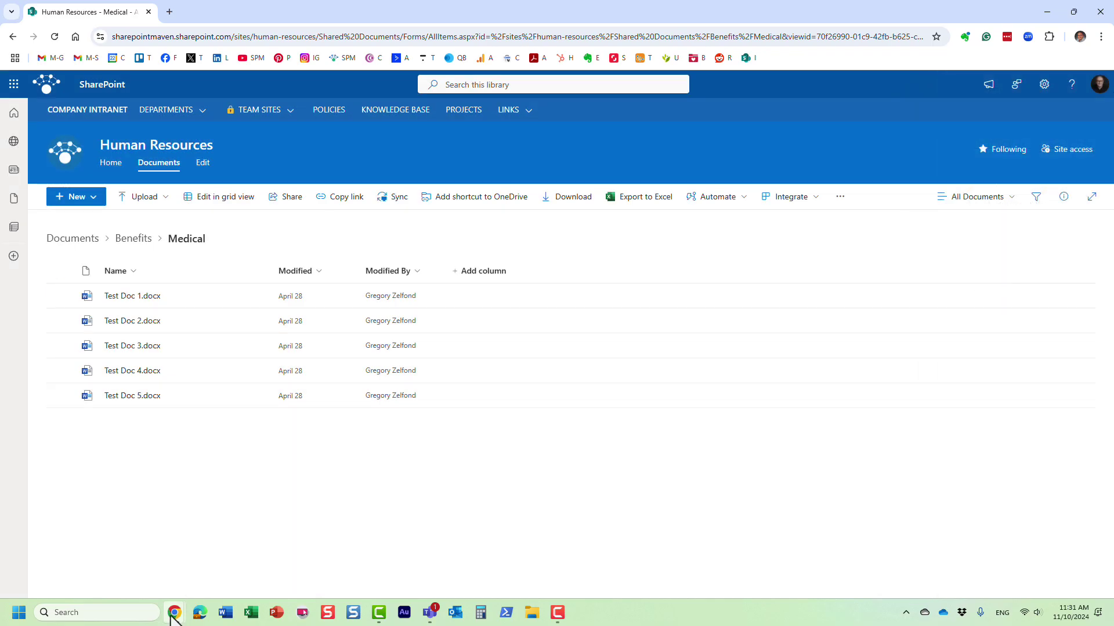
In the visitor's private browser window, check which account is signed in
{"action": "mouse_move", "coordinate": [174, 612]}
{"action": "left_click", "coordinate": [229, 557]}
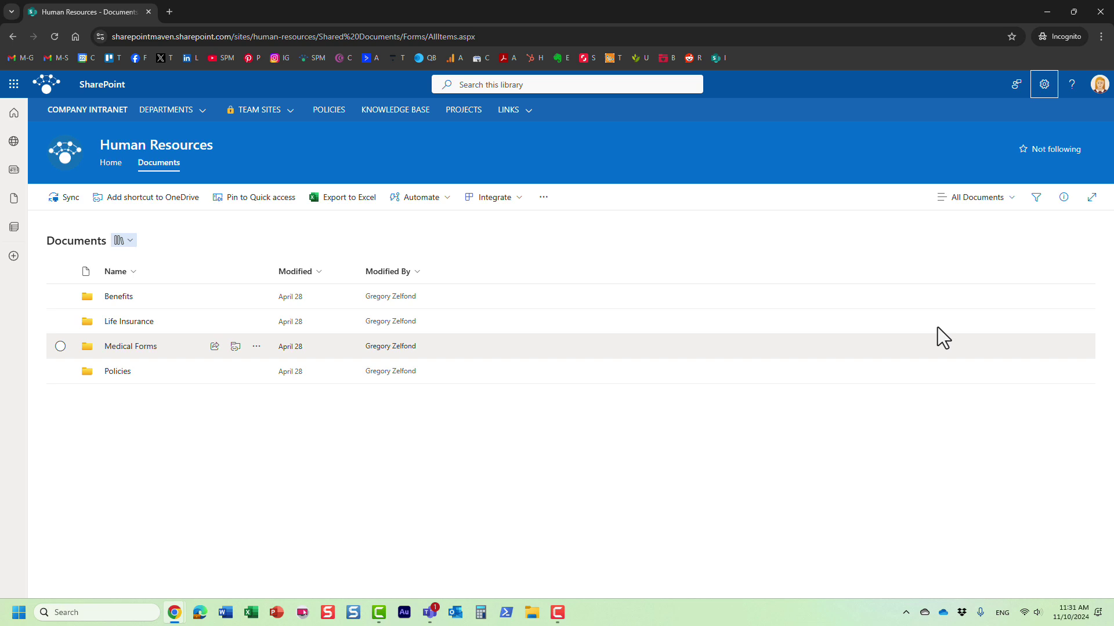
{"action": "left_click", "coordinate": [1099, 86]}
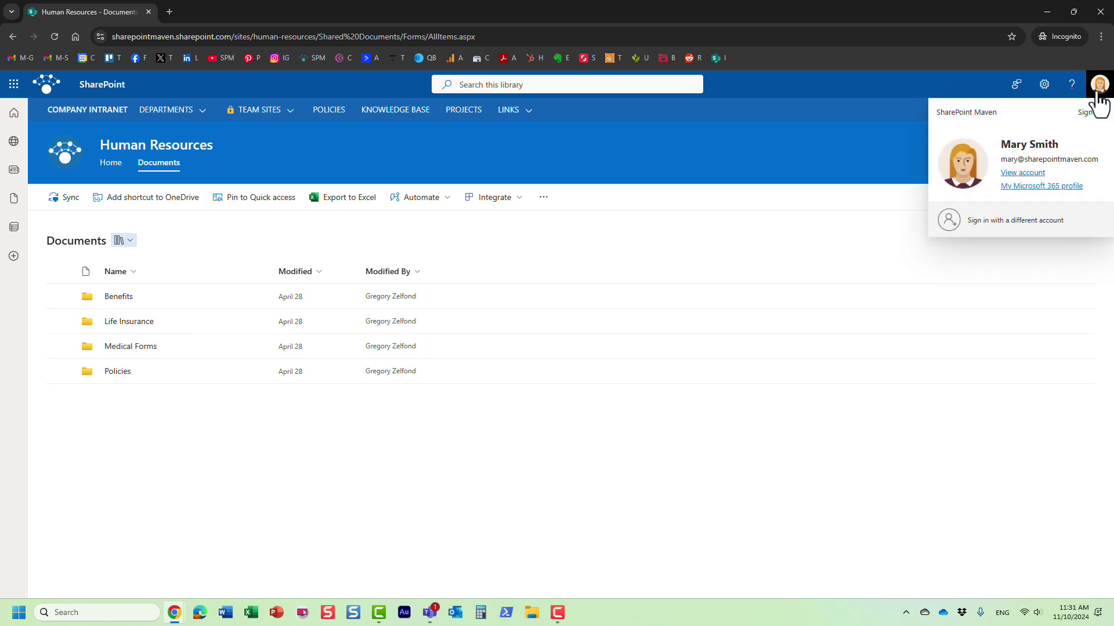
{"action": "left_click", "coordinate": [889, 126]}
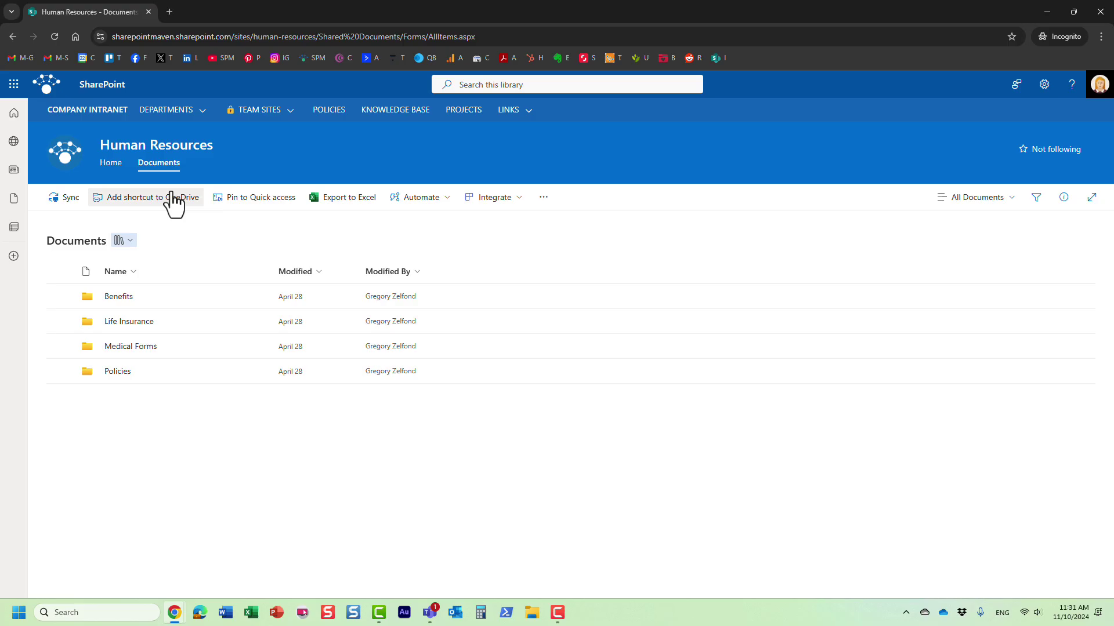
As the visitor, open Benefits > Medical and check Test Doc 1's actions still include Download
{"action": "left_click", "coordinate": [116, 296]}
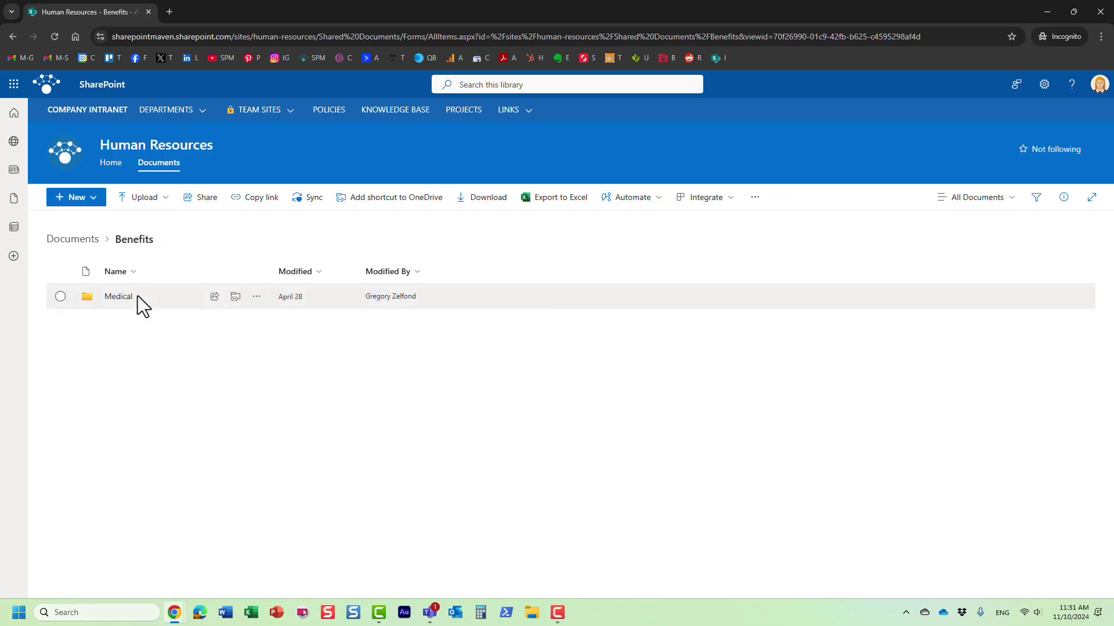
{"action": "left_click", "coordinate": [132, 296]}
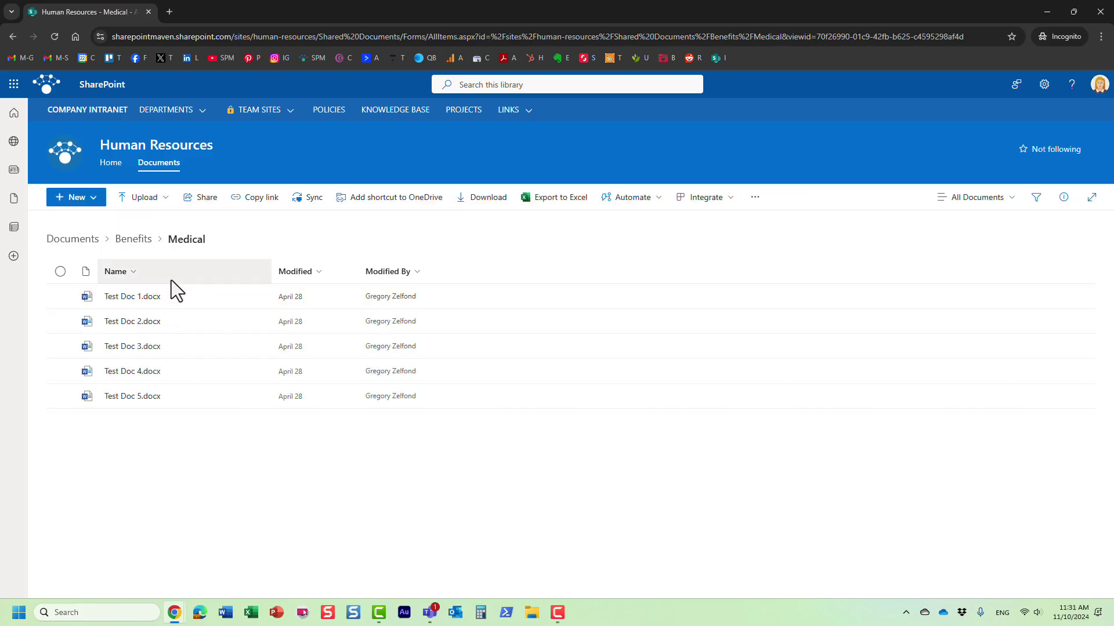
{"action": "left_click", "coordinate": [255, 296]}
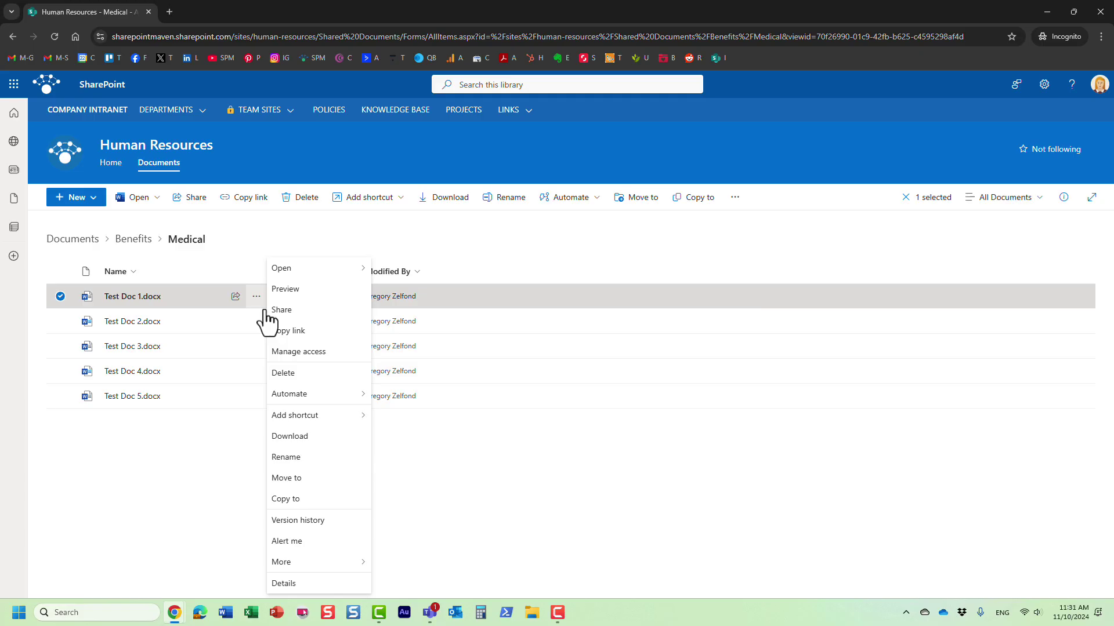
{"action": "left_click", "coordinate": [548, 423]}
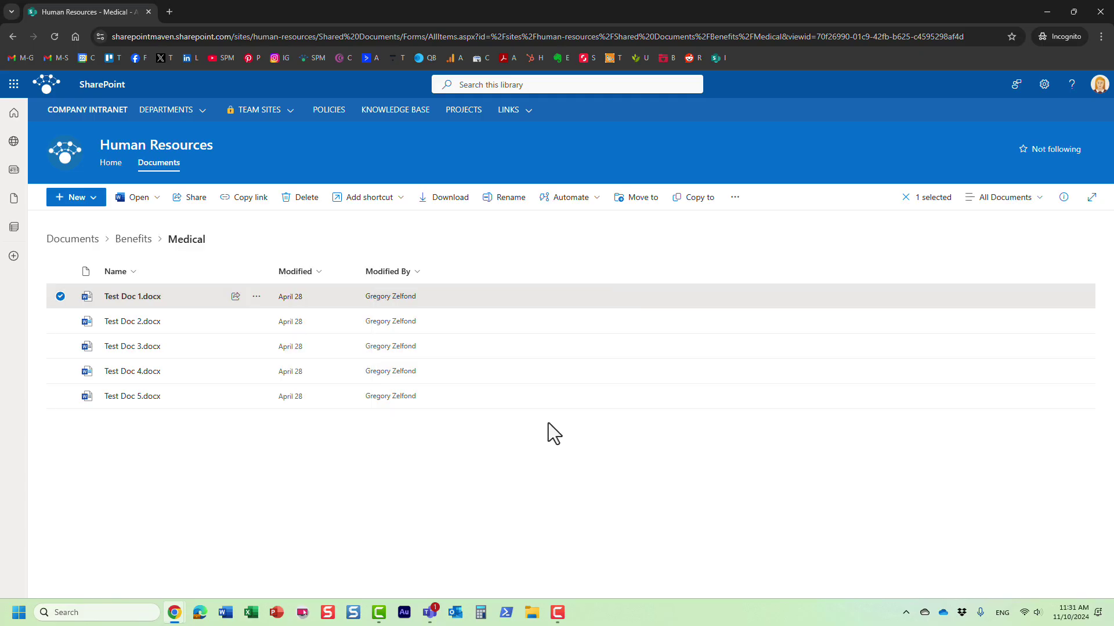
Return the visitor to the library's top level and go back to the owner's window
{"action": "left_click", "coordinate": [75, 240]}
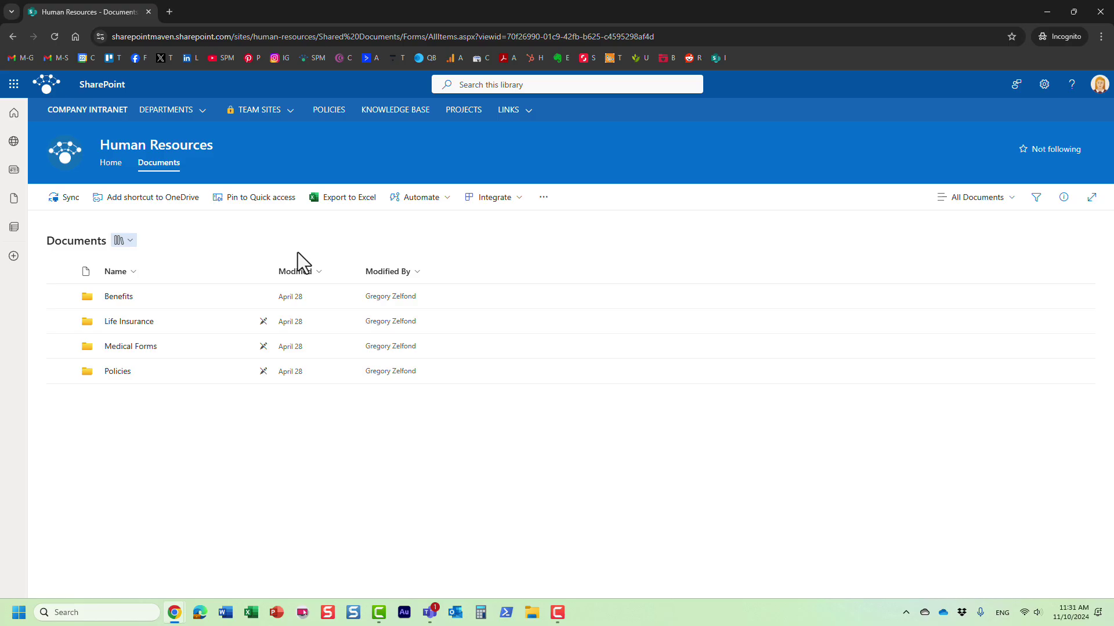
{"action": "mouse_move", "coordinate": [122, 301]}
{"action": "key", "text": "alt+Tab"}
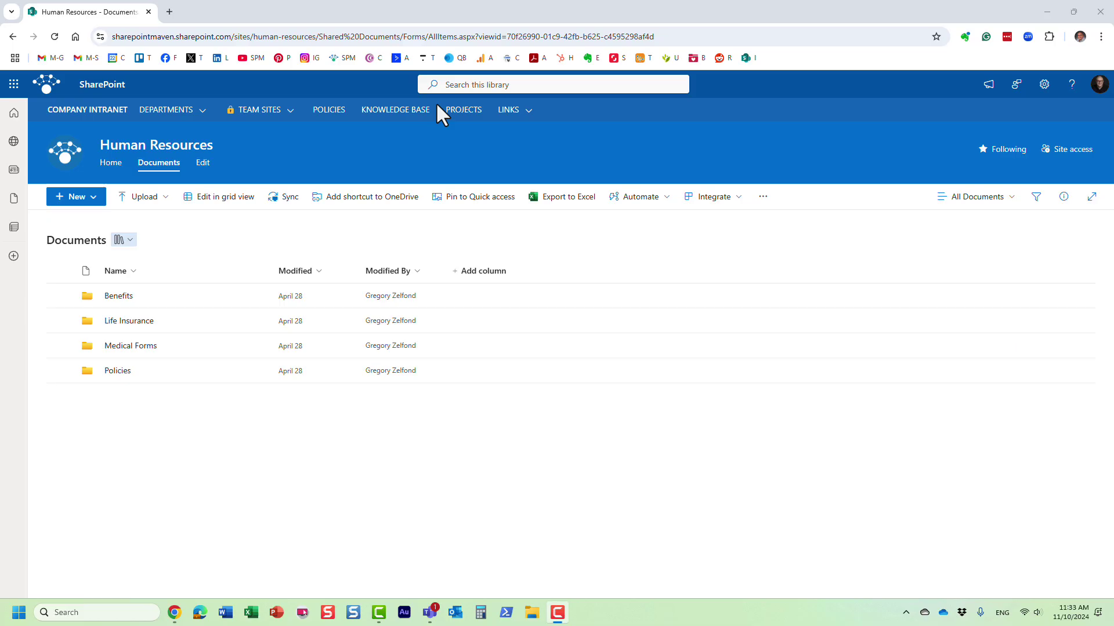
{"action": "left_click", "coordinate": [13, 84]}
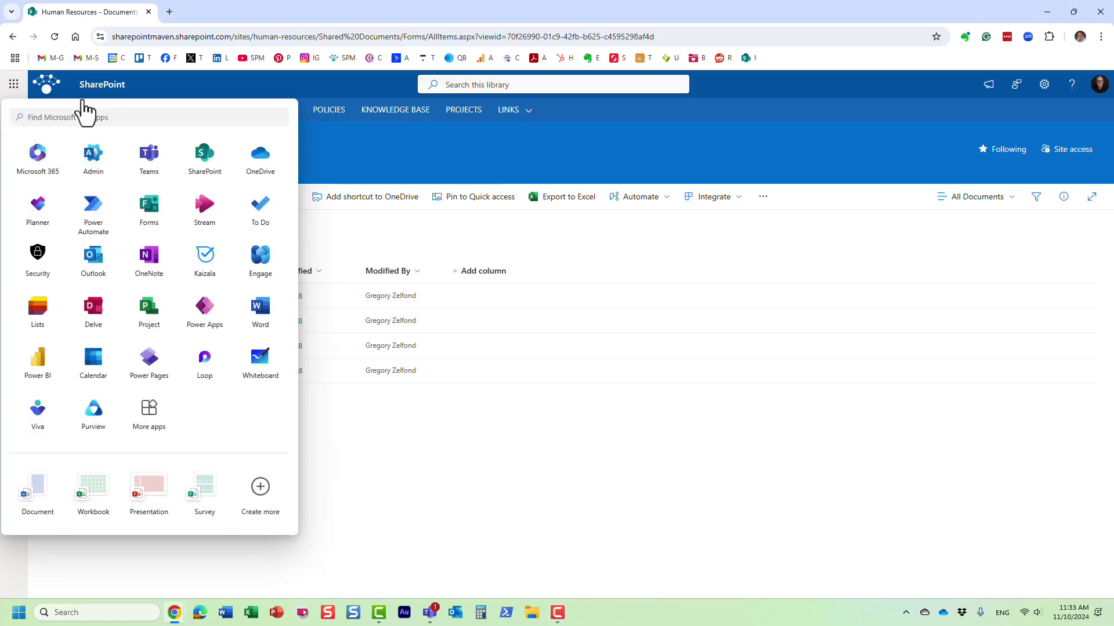
{"action": "left_click", "coordinate": [344, 152]}
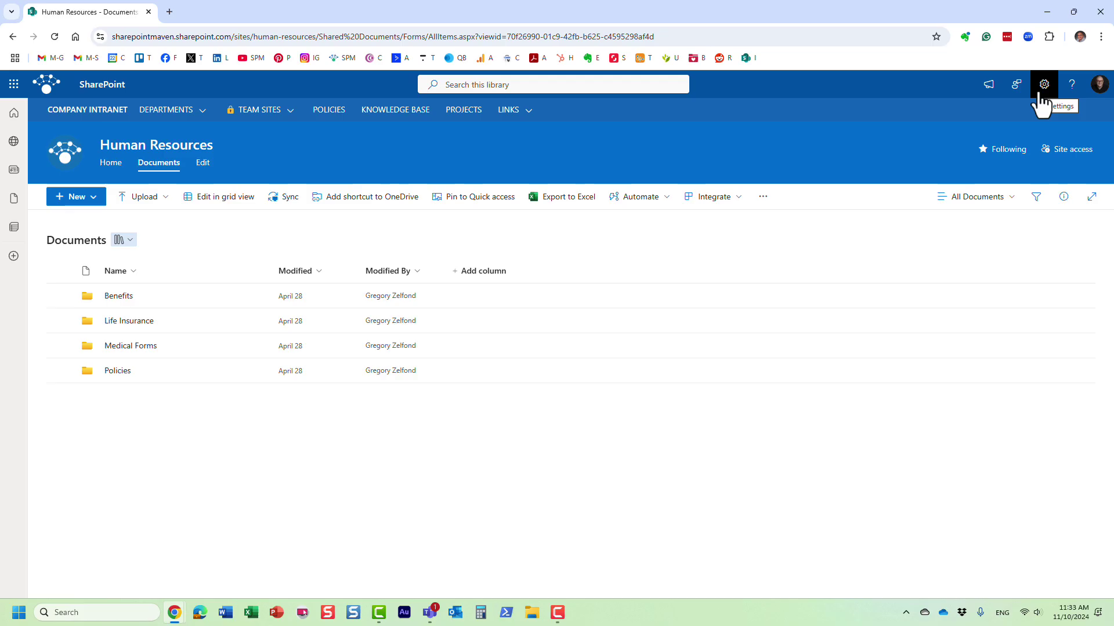
{"action": "left_click", "coordinate": [1059, 152]}
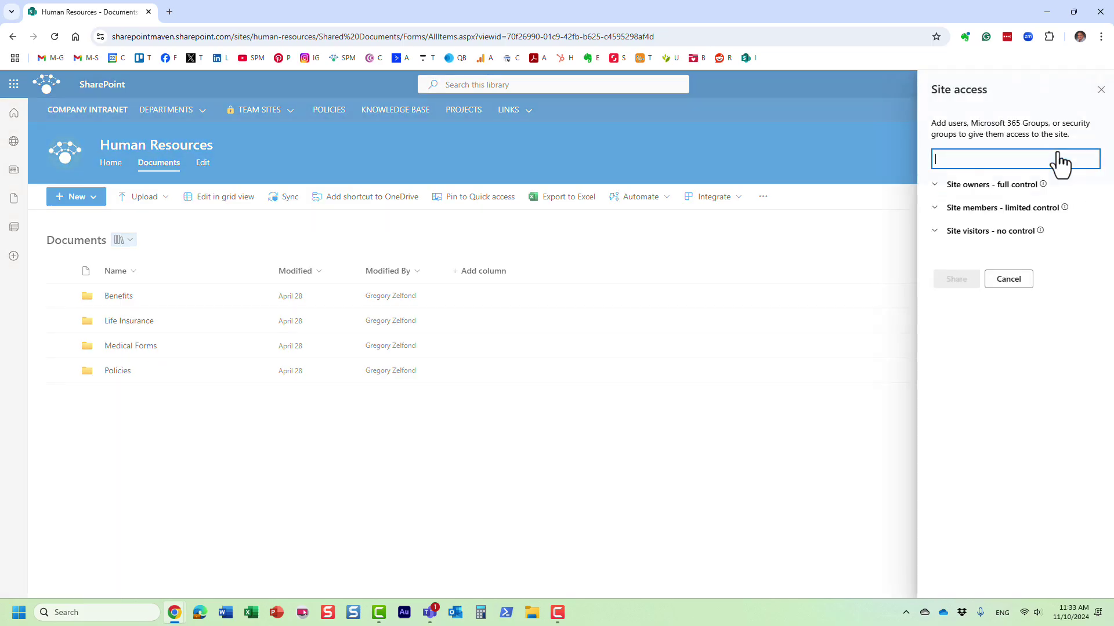
{"action": "left_click", "coordinate": [1022, 218]}
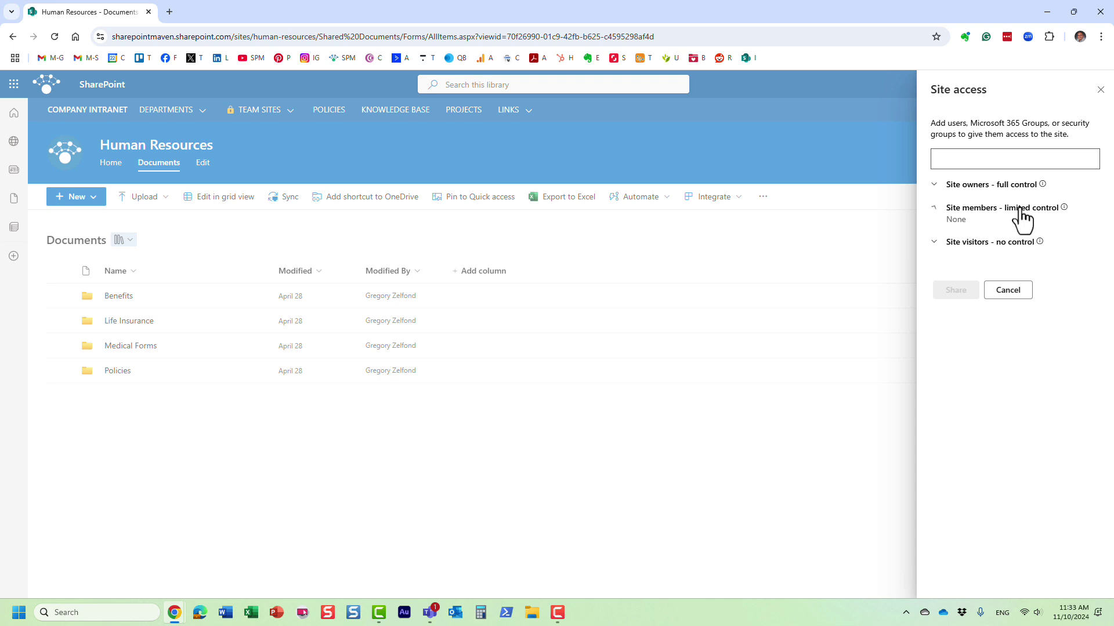
{"action": "left_click", "coordinate": [982, 245]}
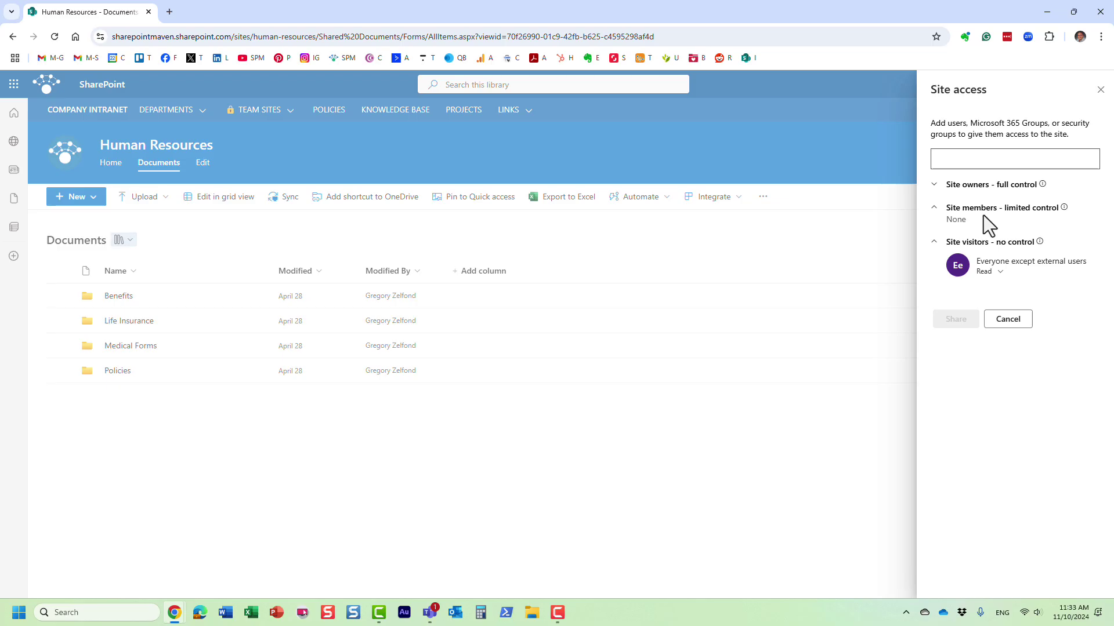
{"action": "left_click", "coordinate": [982, 186]}
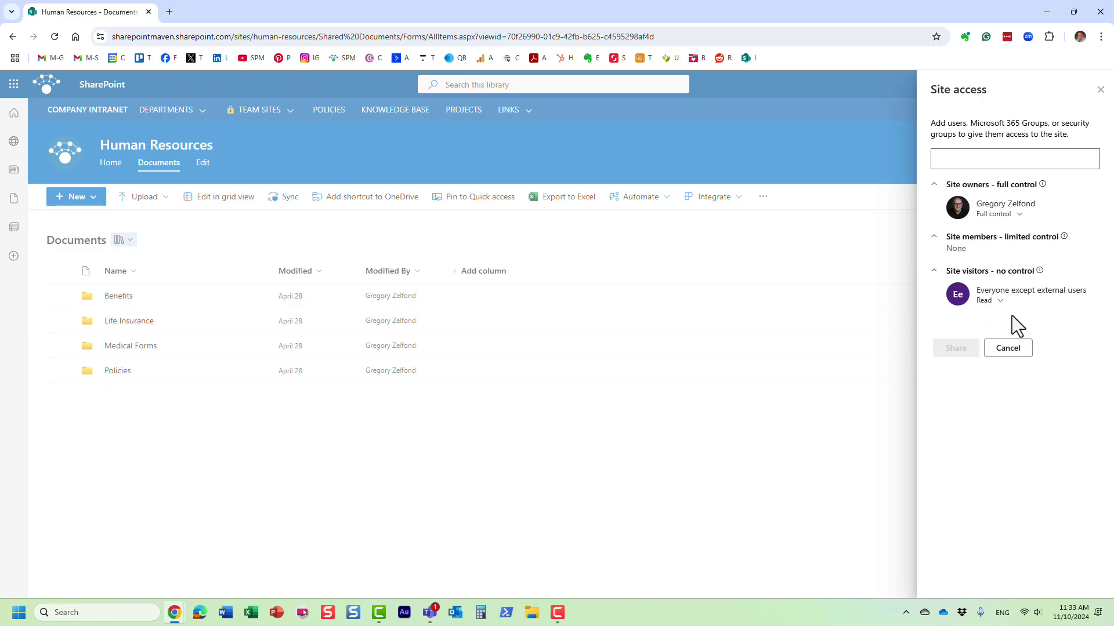
{"action": "left_click", "coordinate": [1012, 350]}
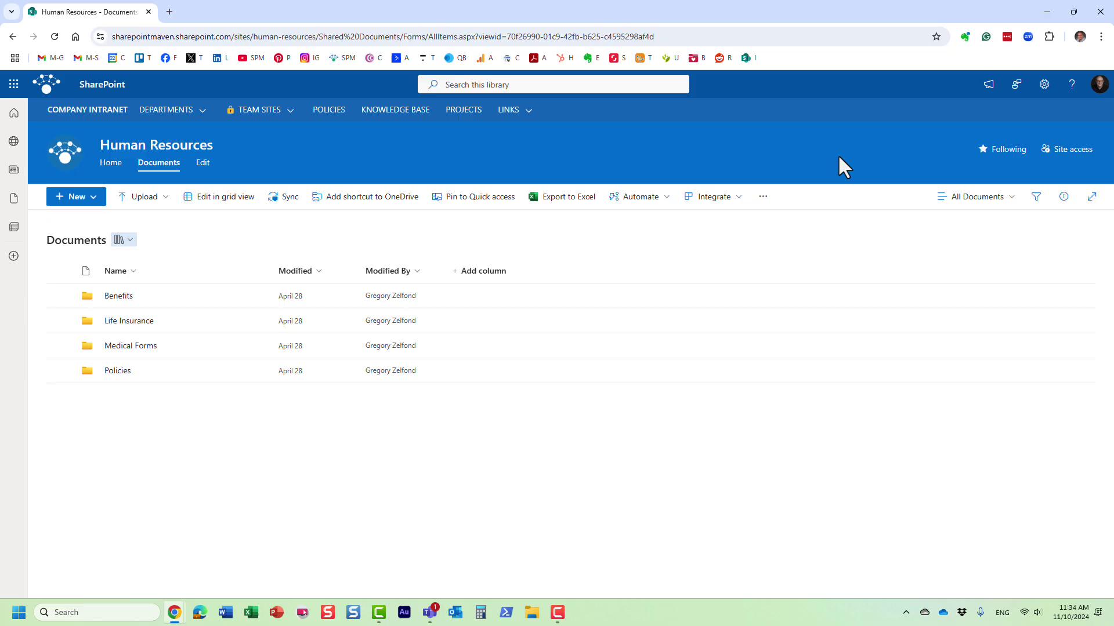
{"action": "left_click", "coordinate": [1070, 150]}
{"action": "left_click", "coordinate": [1014, 184]}
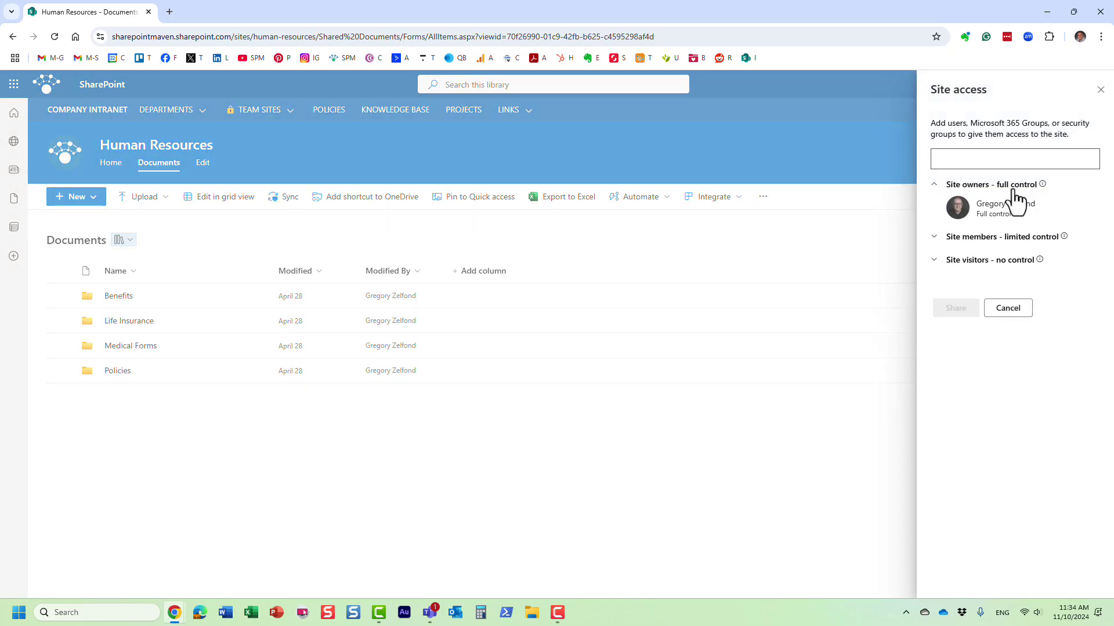
{"action": "left_click", "coordinate": [1015, 243]}
{"action": "left_click", "coordinate": [1012, 272]}
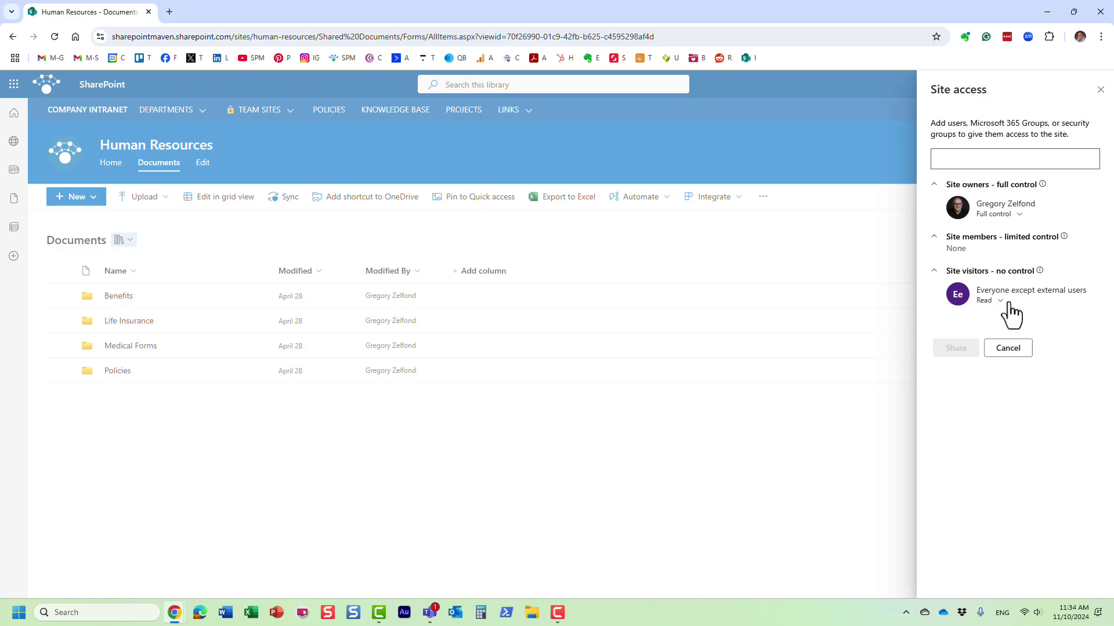
{"action": "left_click", "coordinate": [1007, 349]}
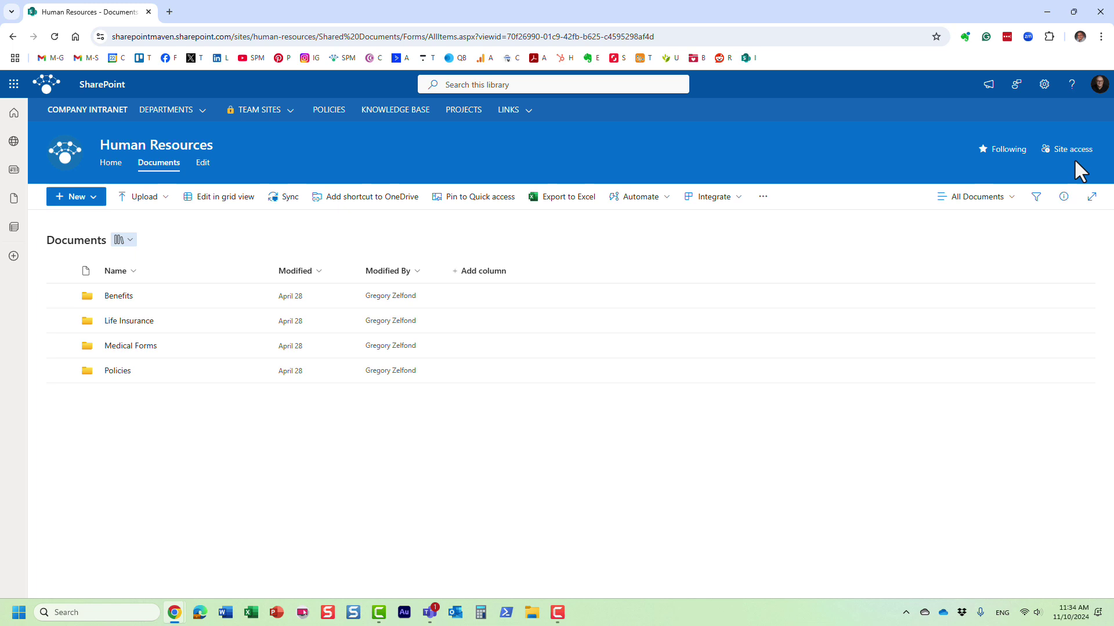
From the settings gear, go through Site permissions to Advanced permissions settings
{"action": "left_click", "coordinate": [1044, 85]}
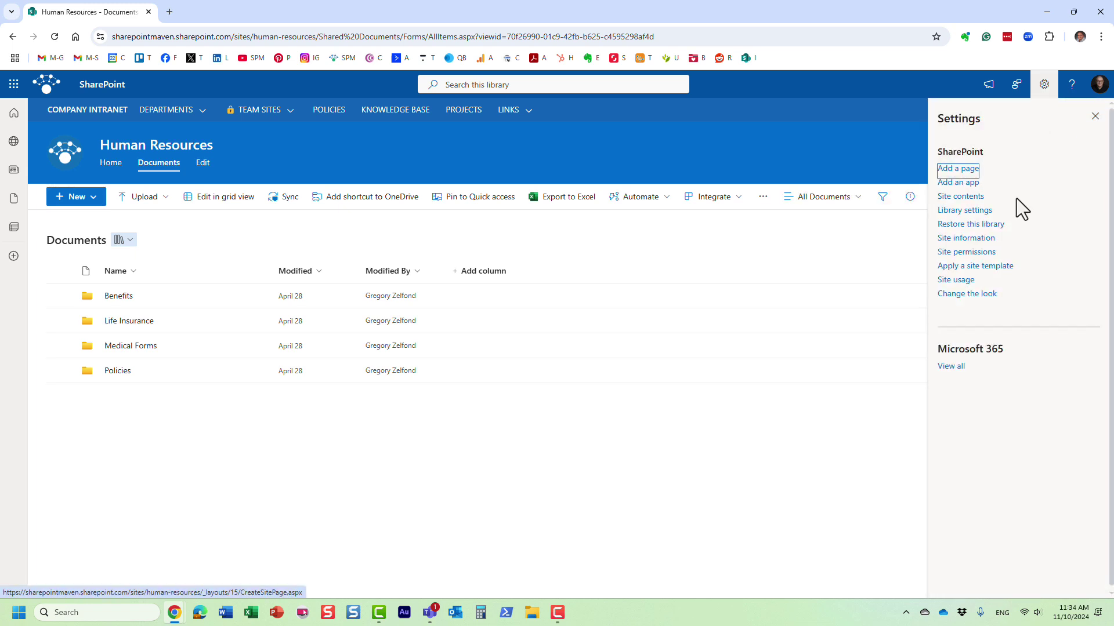
{"action": "left_click", "coordinate": [985, 253]}
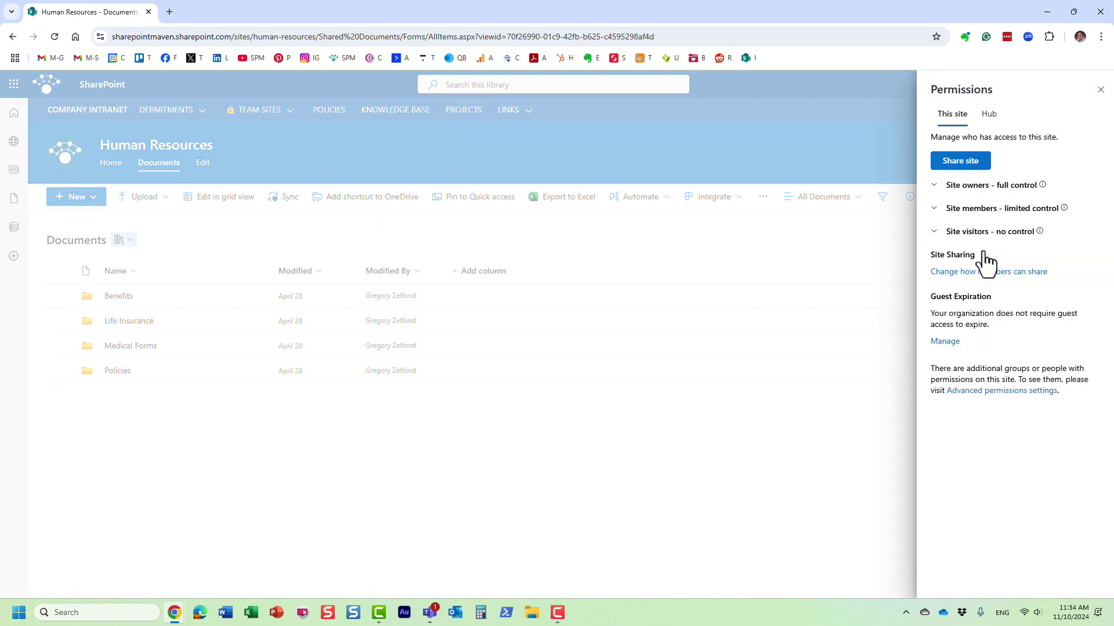
{"action": "left_click", "coordinate": [1022, 389]}
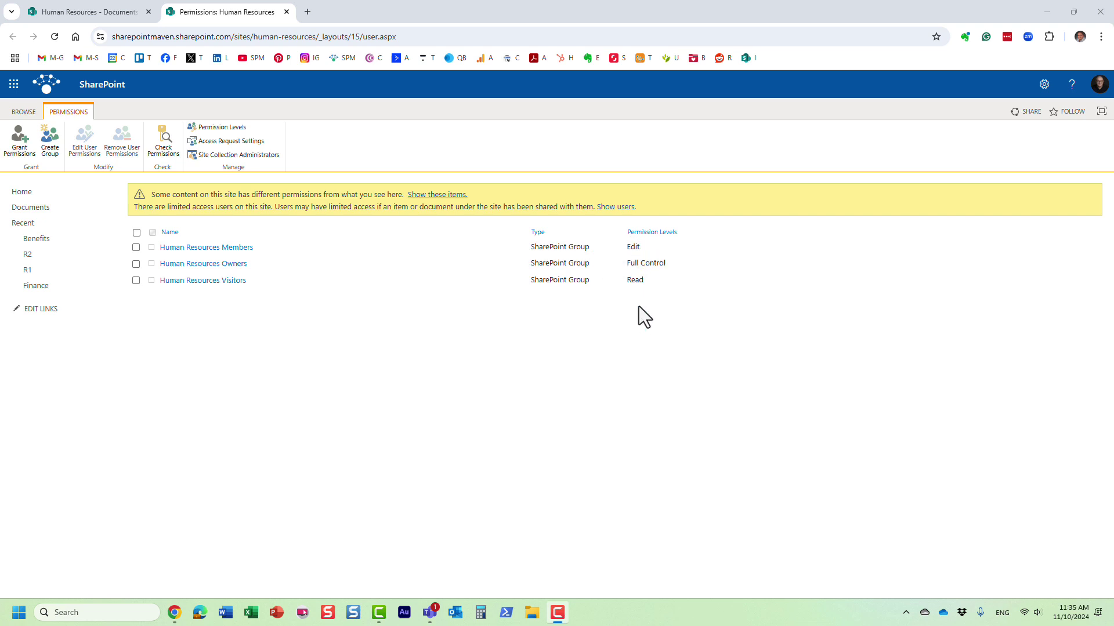
Open Permission Levels, review the Read level's description, and preview Add a Permission Level
{"action": "left_click", "coordinate": [240, 129]}
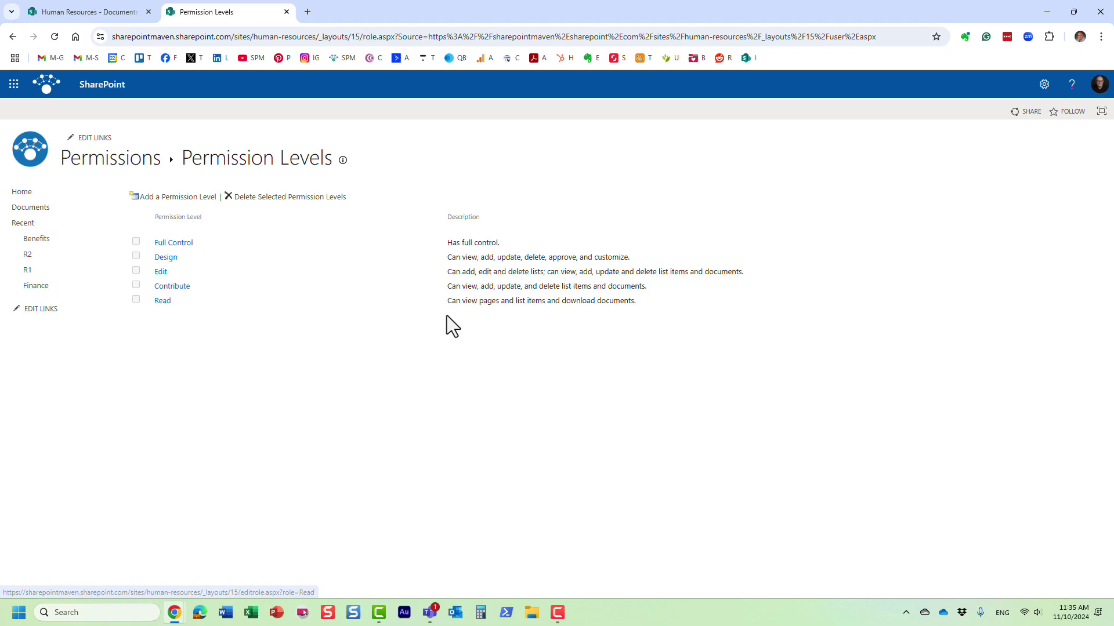
{"action": "left_click_drag", "start_coordinate": [446, 300], "coordinate": [631, 305]}
{"action": "triple_click", "coordinate": [578, 304]}
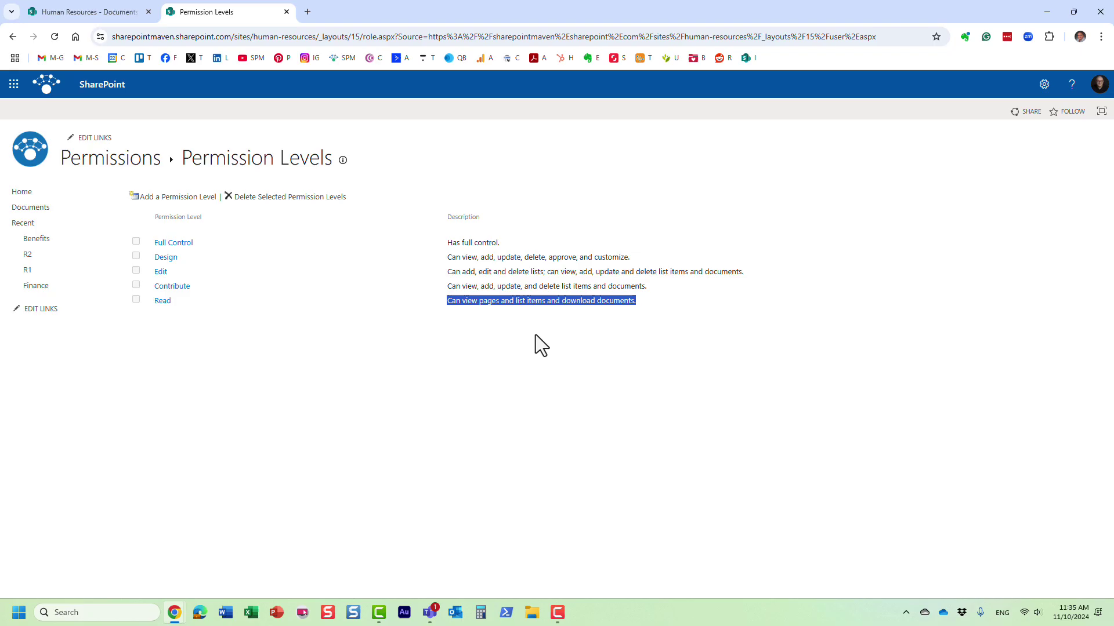
{"action": "left_click", "coordinate": [248, 340]}
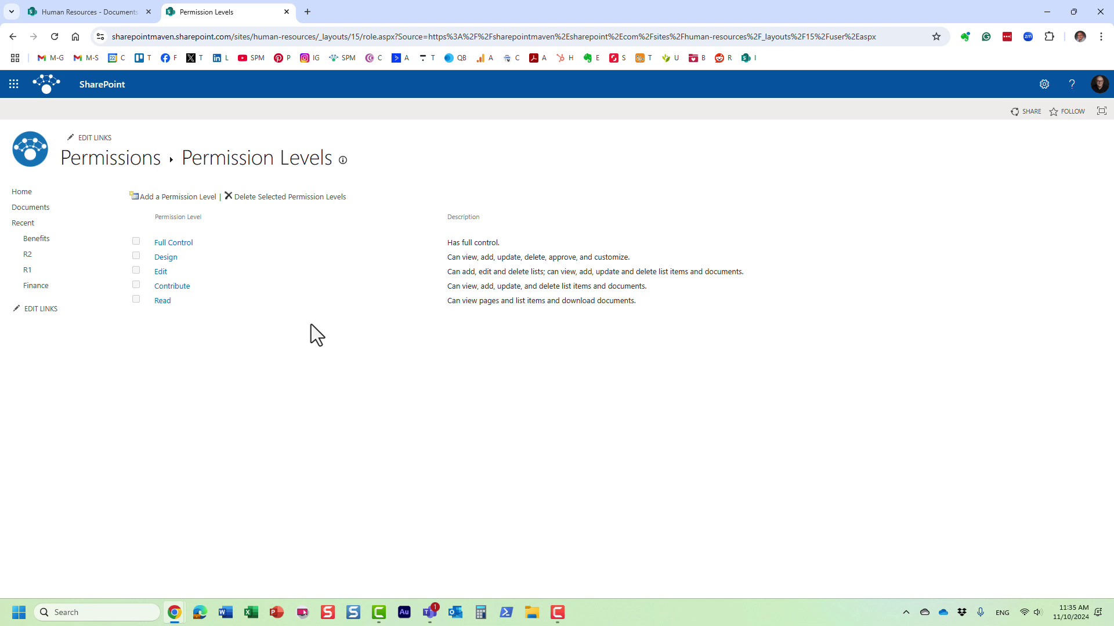
{"action": "left_click", "coordinate": [182, 203]}
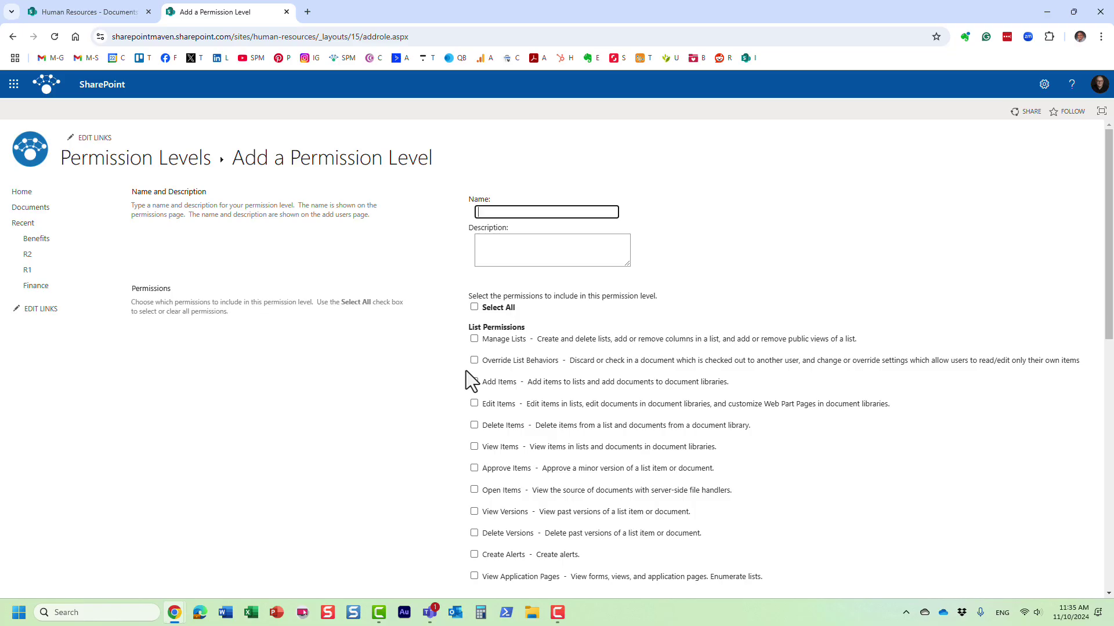
{"action": "left_click", "coordinate": [13, 37]}
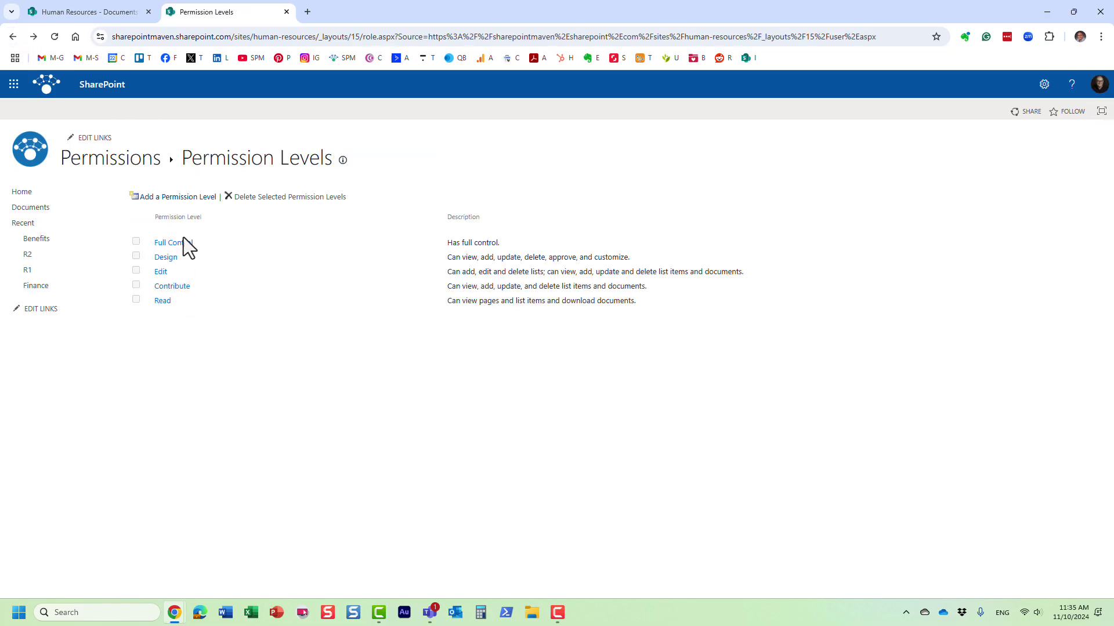
Open the Read permission level and scroll through all its granted permissions
{"action": "left_click", "coordinate": [163, 302]}
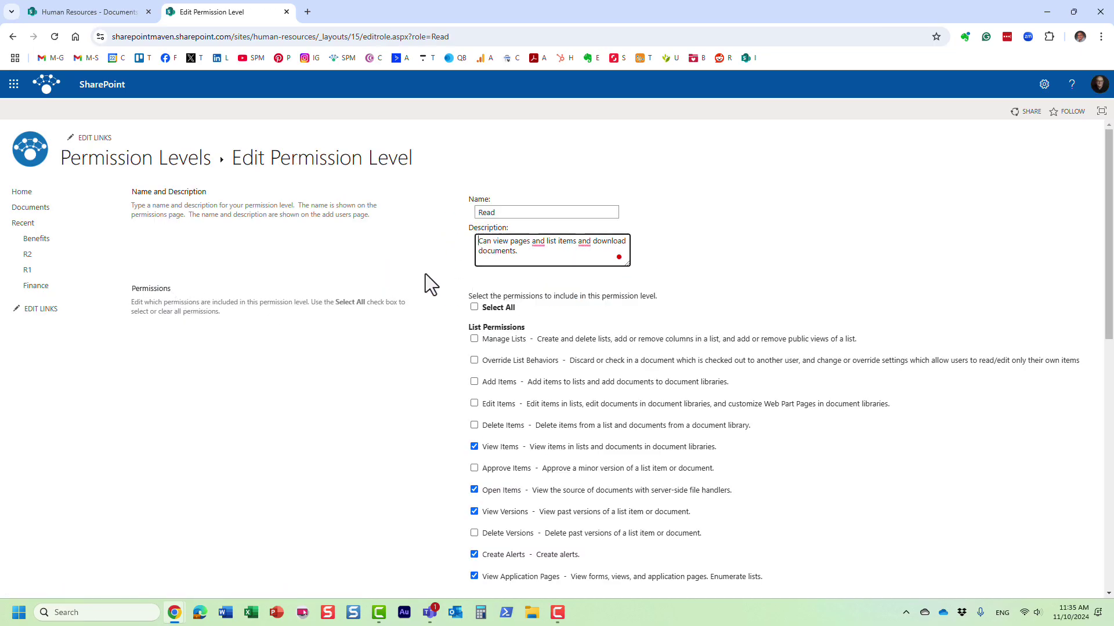
{"action": "scroll", "coordinate": [425, 277], "scroll_direction": "down", "scroll_amount": 2}
{"action": "scroll", "coordinate": [440, 263], "scroll_direction": "down", "scroll_amount": 2}
{"action": "scroll", "coordinate": [459, 293], "scroll_direction": "up", "scroll_amount": 3}
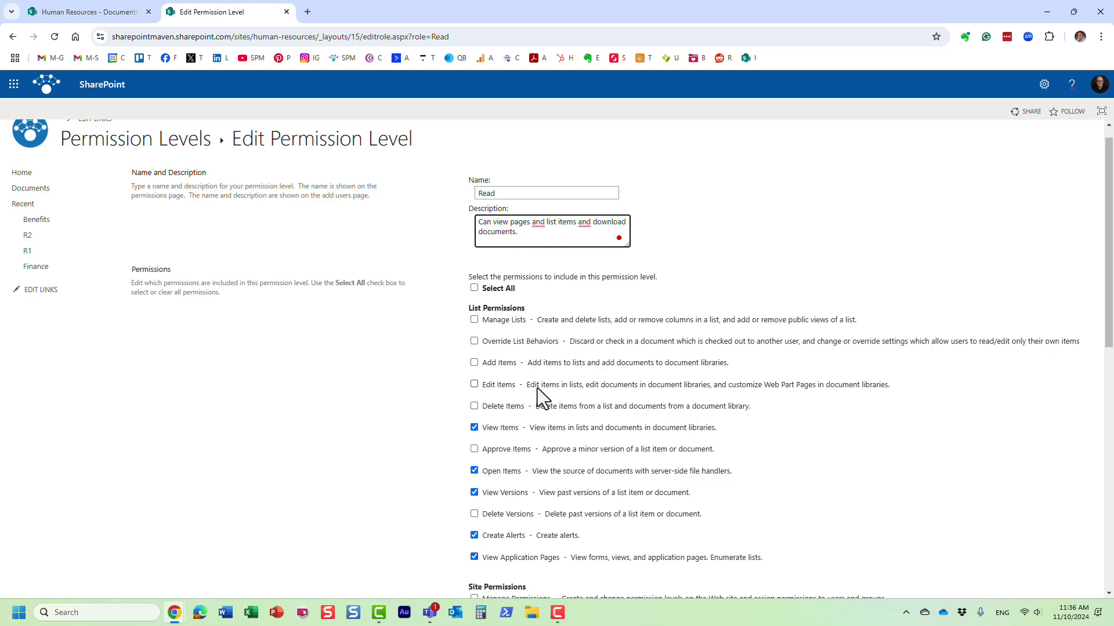
{"action": "scroll", "coordinate": [590, 435], "scroll_direction": "down", "scroll_amount": 5}
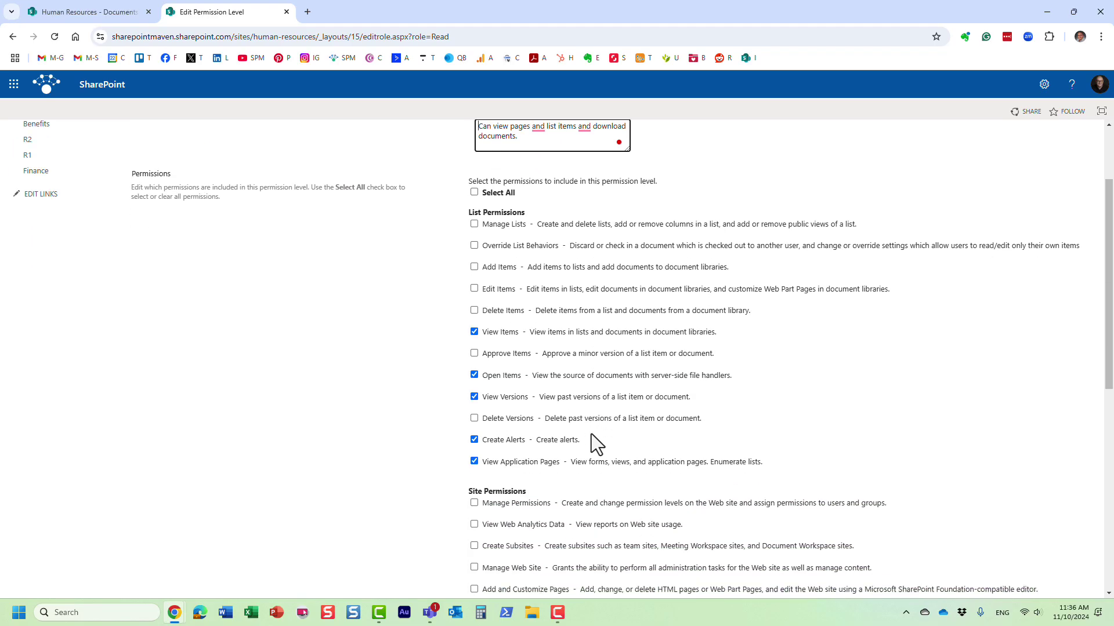
{"action": "scroll", "coordinate": [594, 415], "scroll_direction": "down", "scroll_amount": 4}
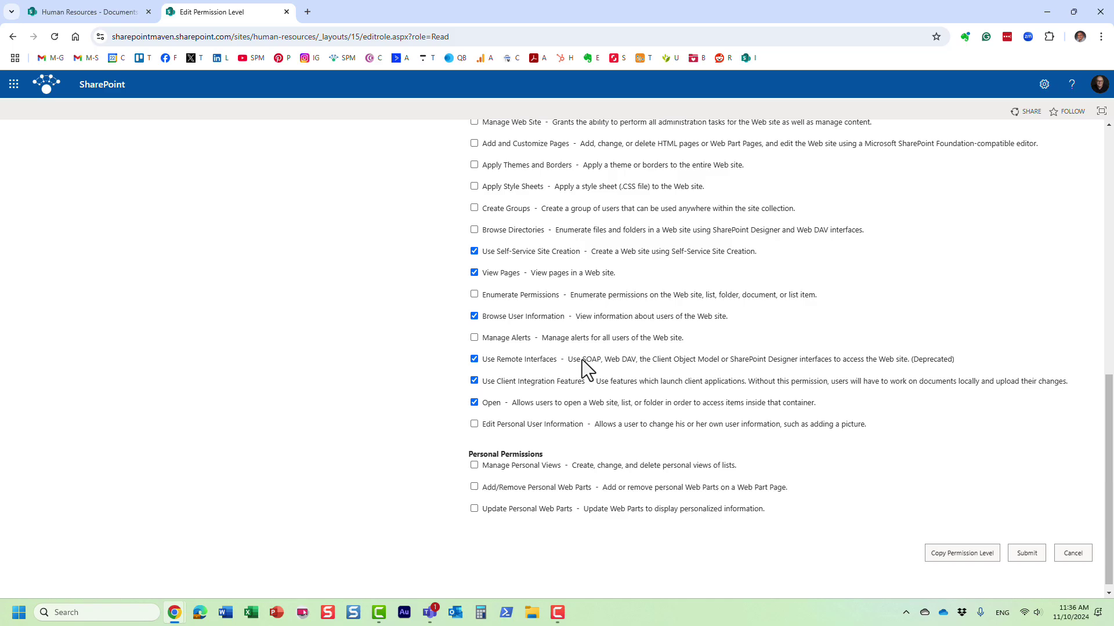
{"action": "scroll", "coordinate": [919, 455], "scroll_direction": "down", "scroll_amount": 1}
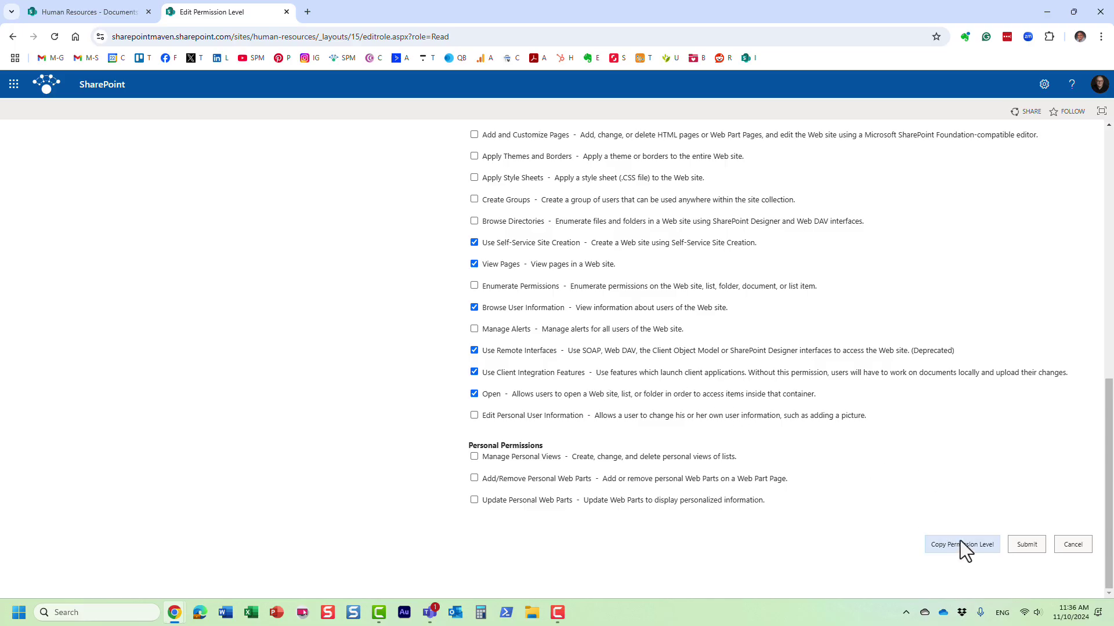
Copy Read as 'Read (No Download)' with Open Items unchecked, and create it
{"action": "left_click", "coordinate": [973, 548]}
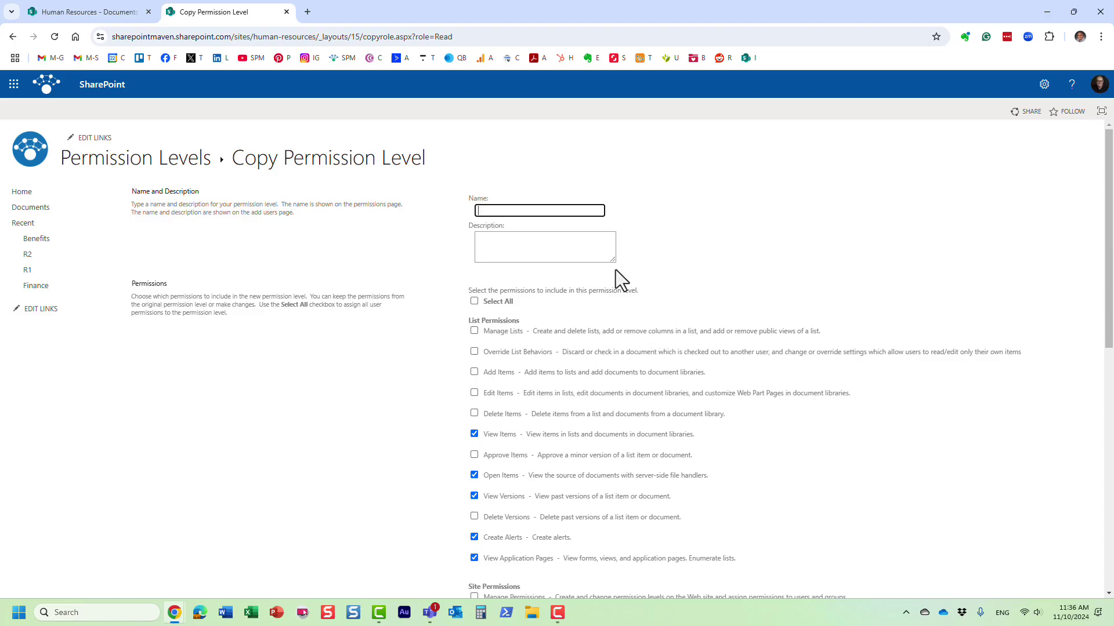
{"action": "type", "text": "Read (No Download"}
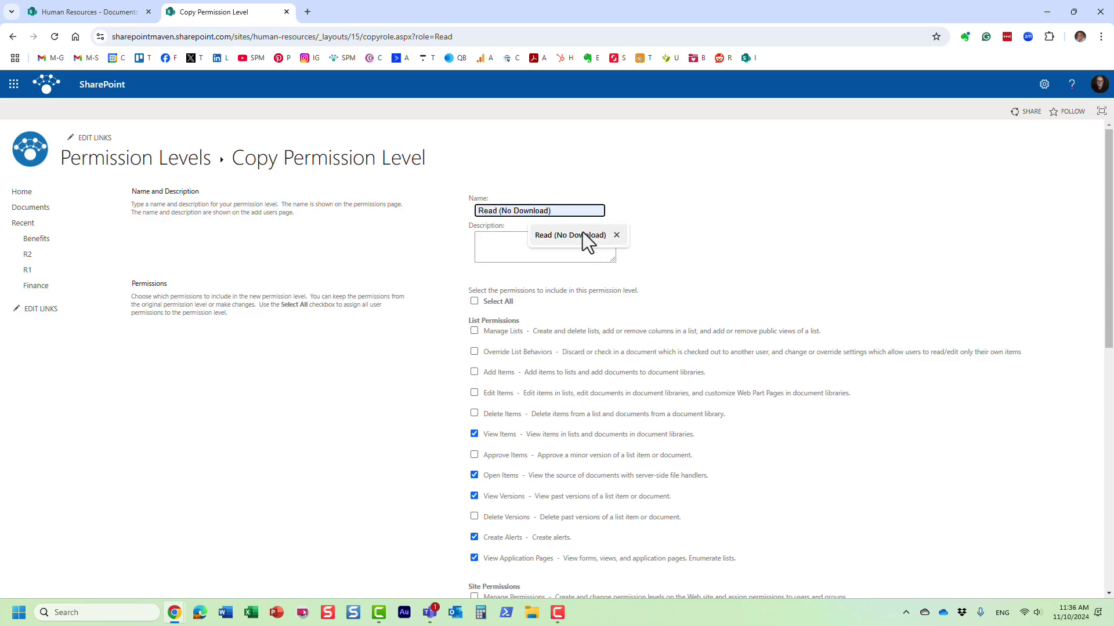
{"action": "left_click", "coordinate": [583, 234]}
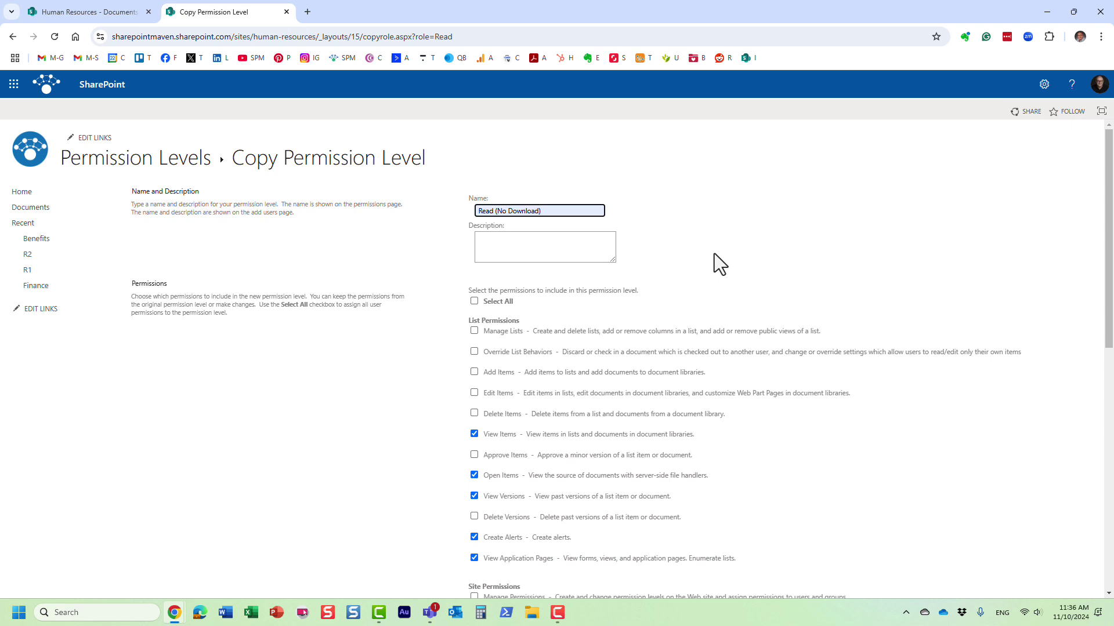
{"action": "scroll", "coordinate": [702, 245], "scroll_direction": "down", "scroll_amount": 1}
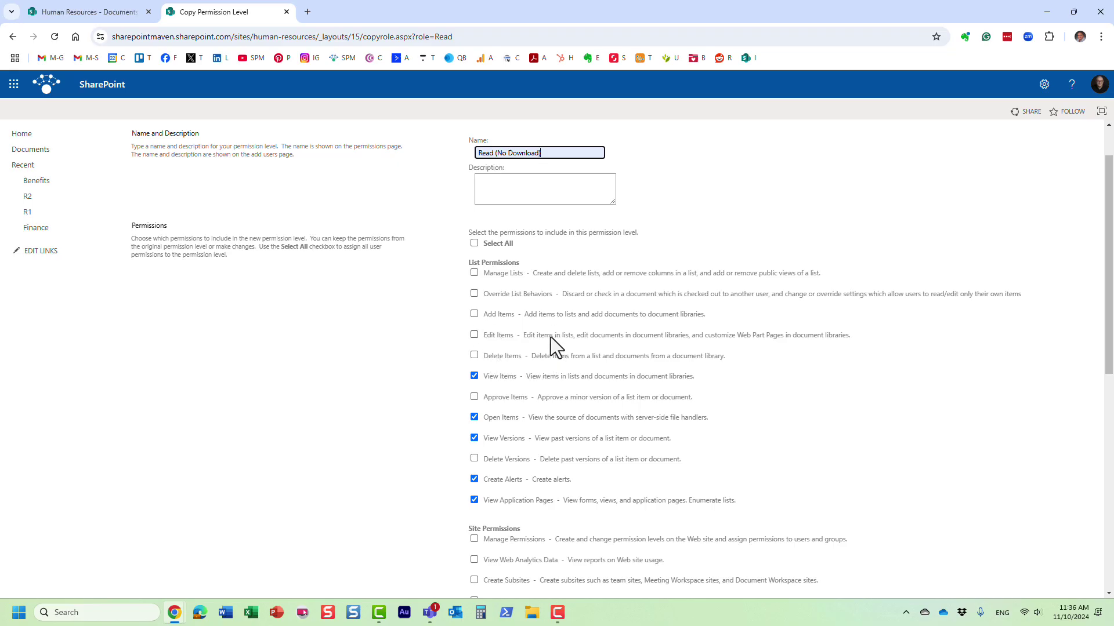
{"action": "scroll", "coordinate": [551, 336], "scroll_direction": "down", "scroll_amount": 2}
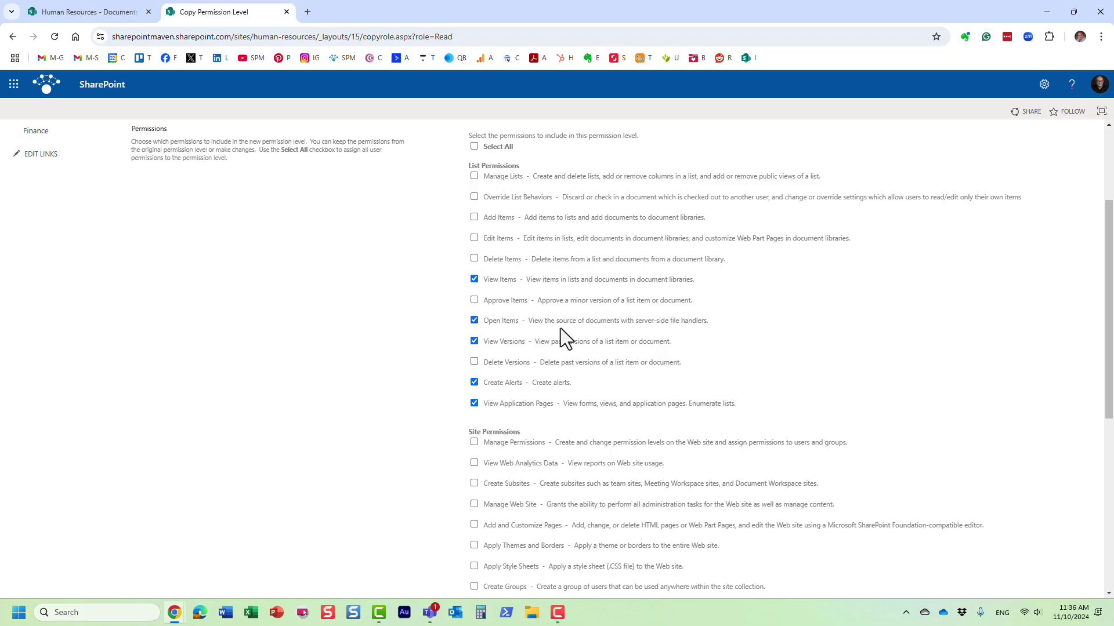
{"action": "left_click", "coordinate": [474, 321]}
{"action": "scroll", "coordinate": [533, 319], "scroll_direction": "down", "scroll_amount": 5}
{"action": "scroll", "coordinate": [533, 319], "scroll_direction": "down", "scroll_amount": 2}
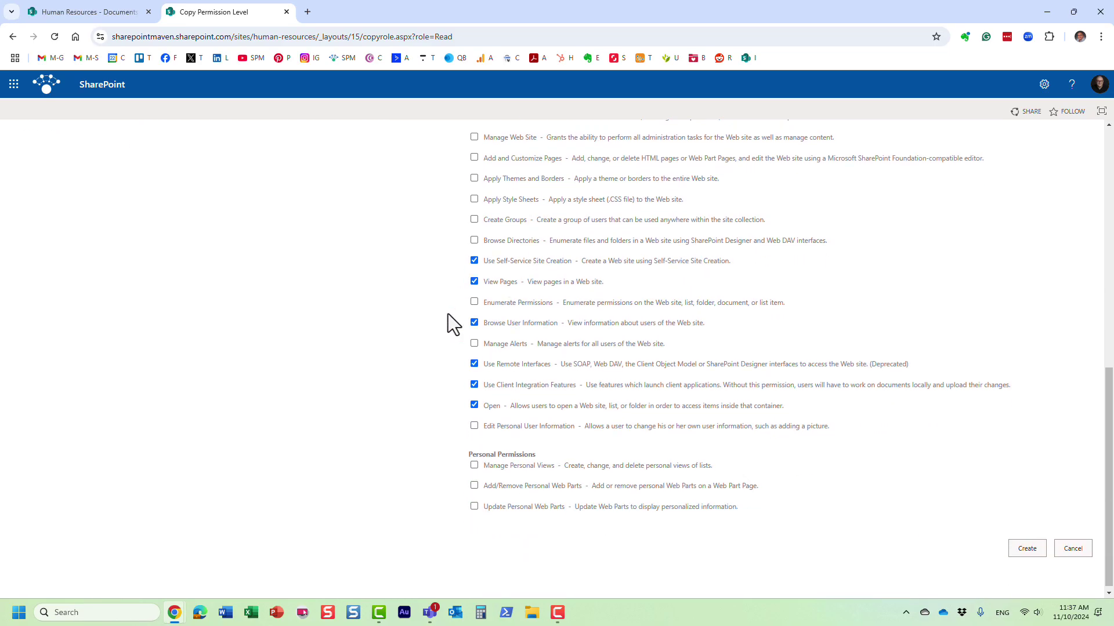
{"action": "scroll", "coordinate": [626, 394], "scroll_direction": "down", "scroll_amount": 1}
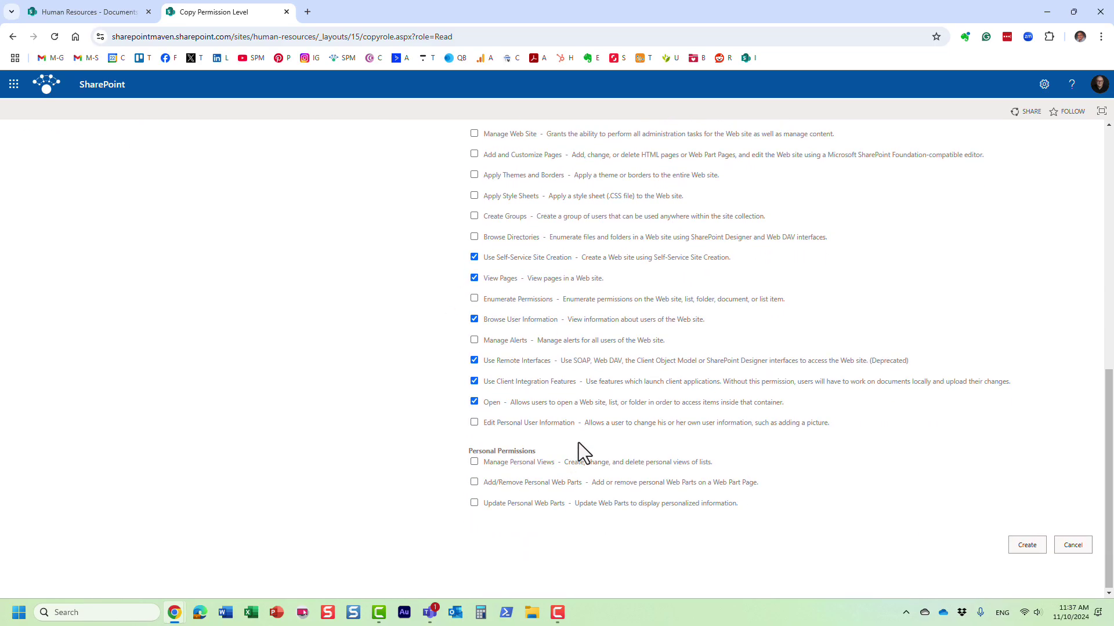
{"action": "left_click", "coordinate": [1032, 548]}
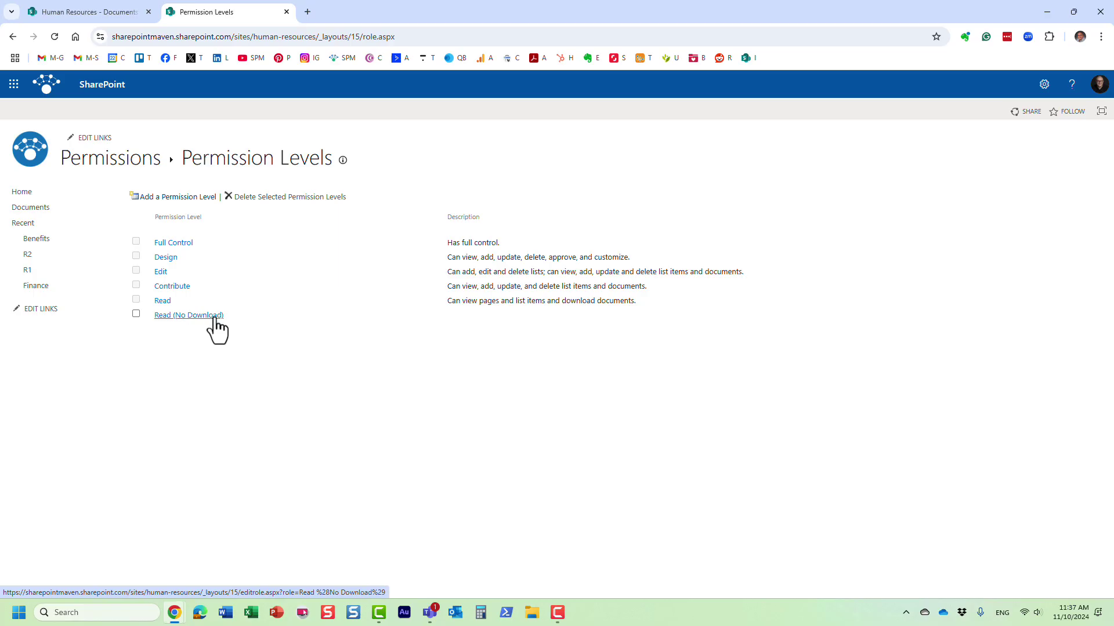
Go back to the site Permissions page through the breadcrumb
{"action": "left_click", "coordinate": [119, 167]}
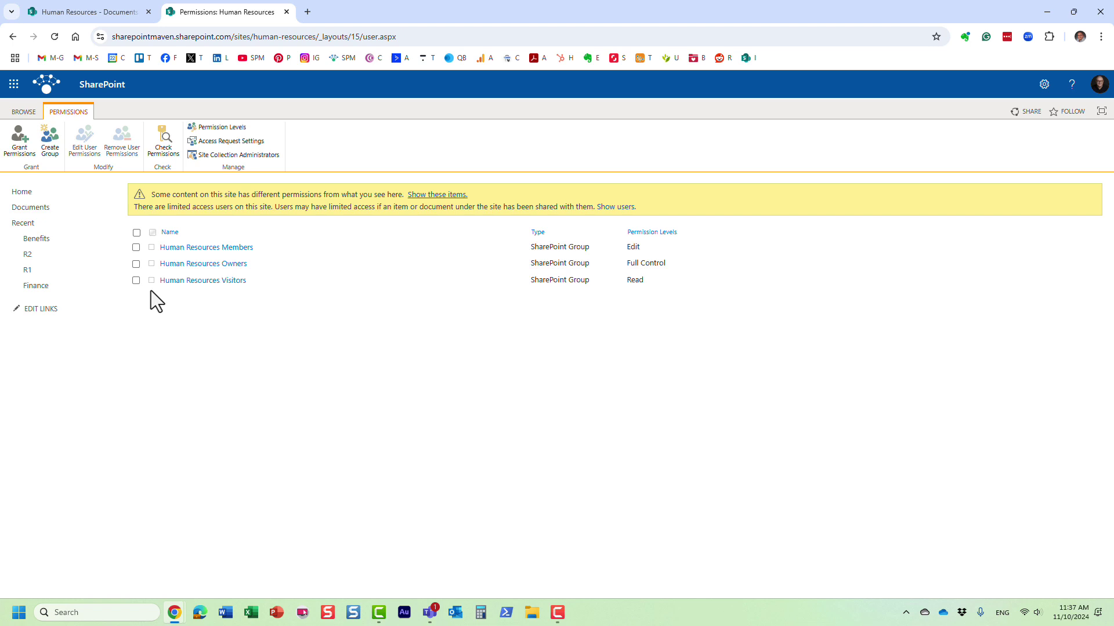
Change Human Resources Visitors' permission from Read to Read (No Download)
{"action": "left_click", "coordinate": [136, 281]}
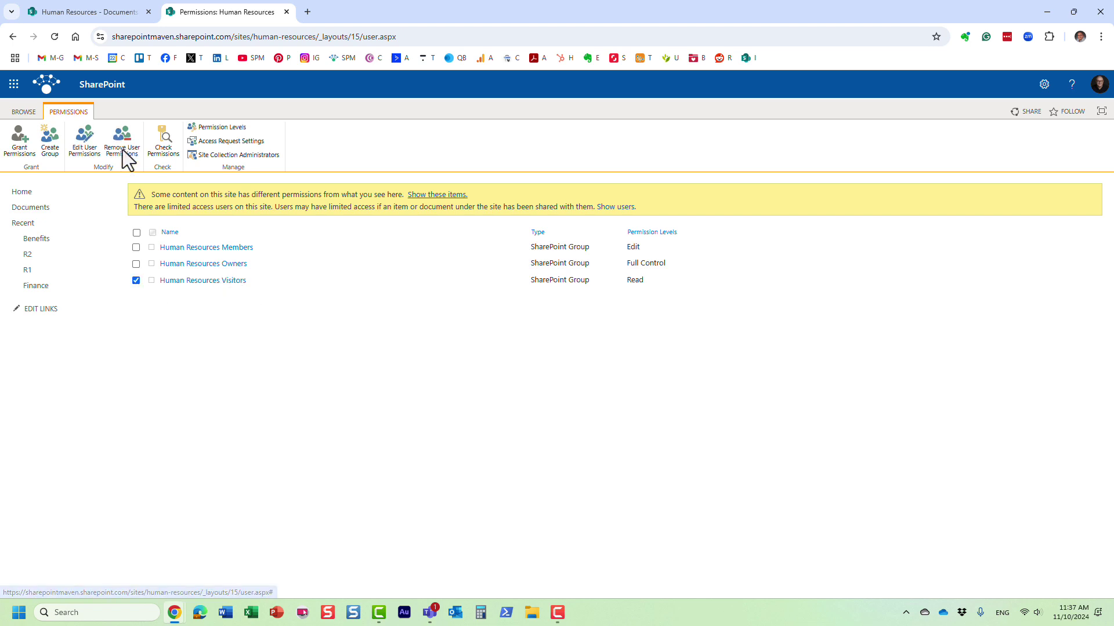
{"action": "left_click", "coordinate": [87, 141]}
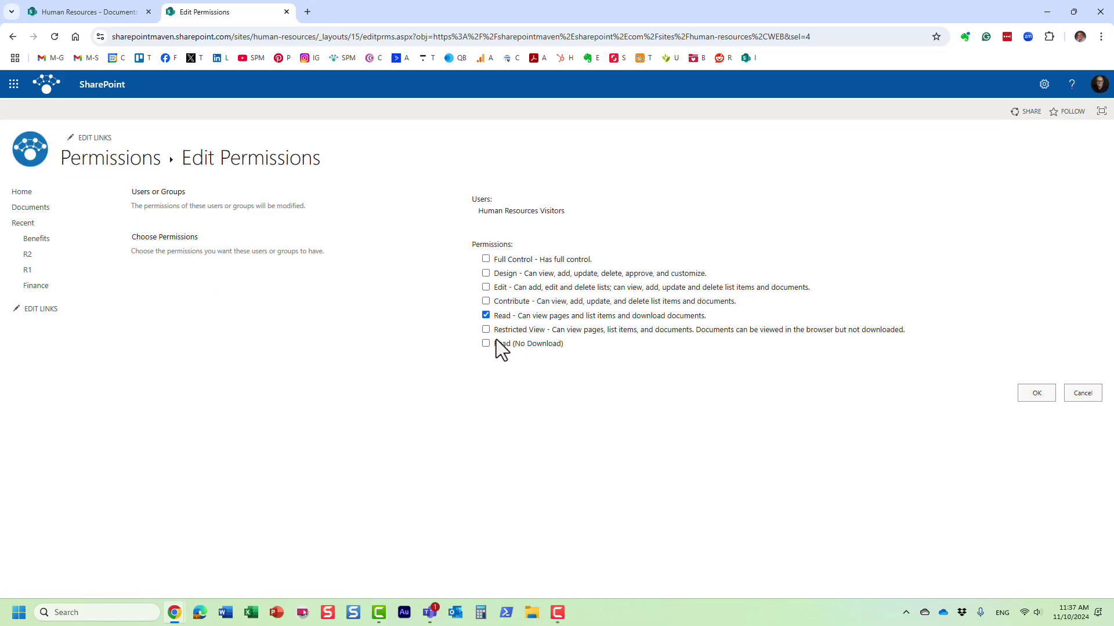
{"action": "left_click", "coordinate": [486, 347]}
{"action": "left_click", "coordinate": [1032, 394]}
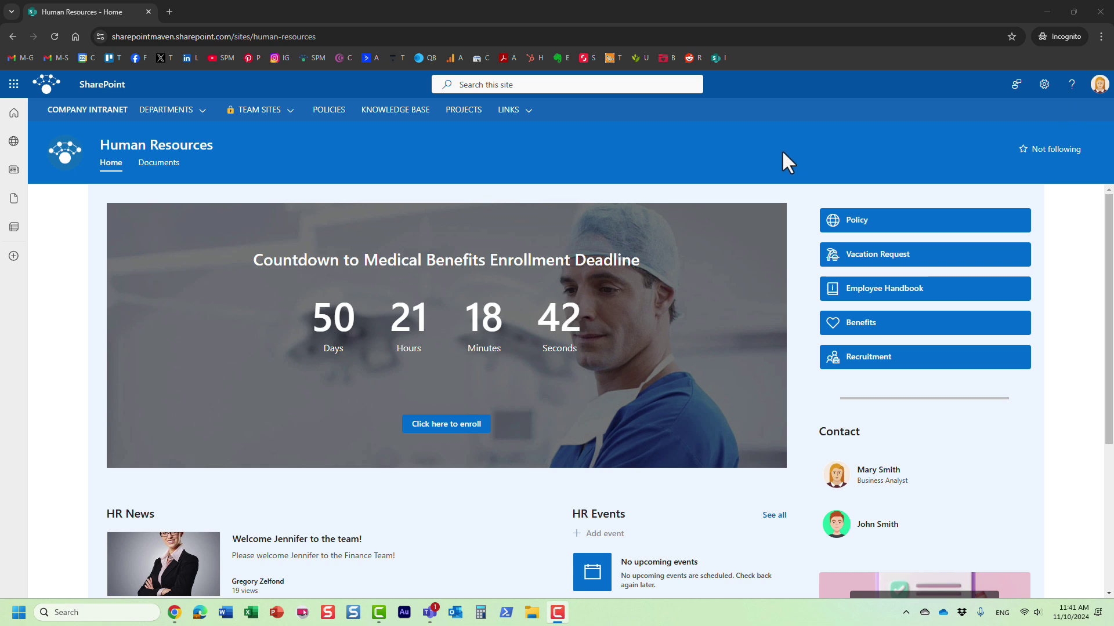
As the visitor, open the Human Resources Documents library
{"action": "left_click", "coordinate": [154, 165]}
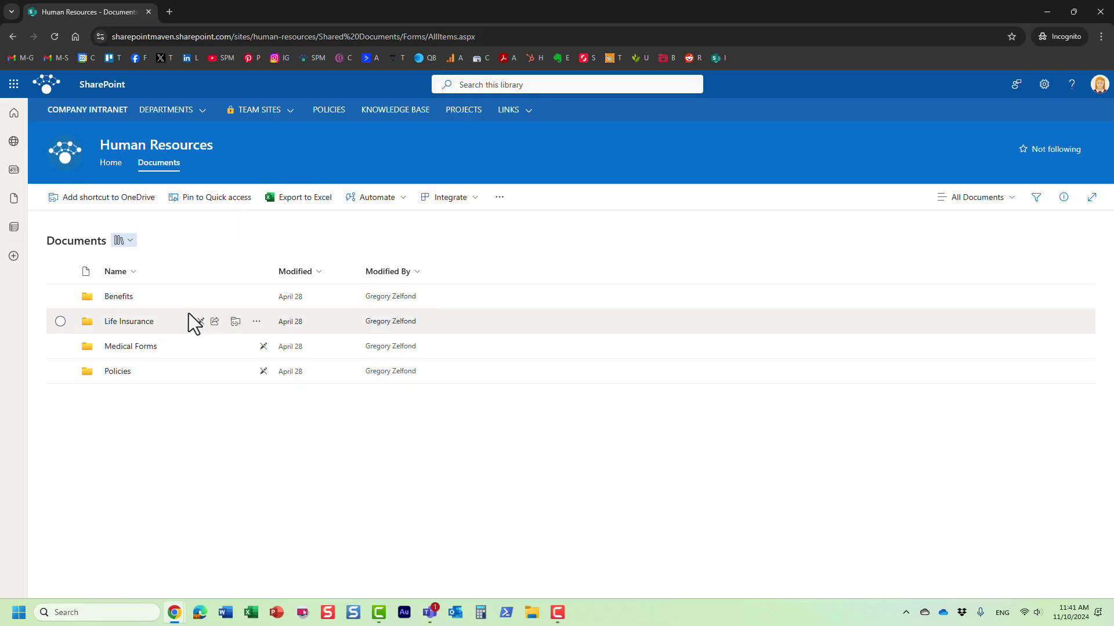
{"action": "left_click", "coordinate": [120, 322]}
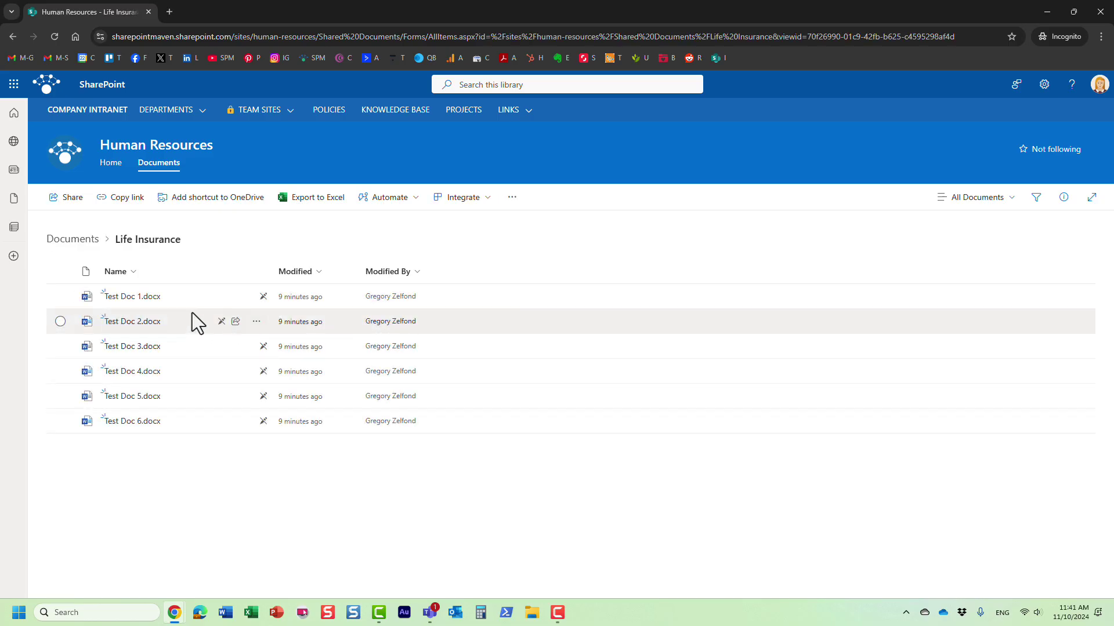
{"action": "left_click", "coordinate": [256, 323]}
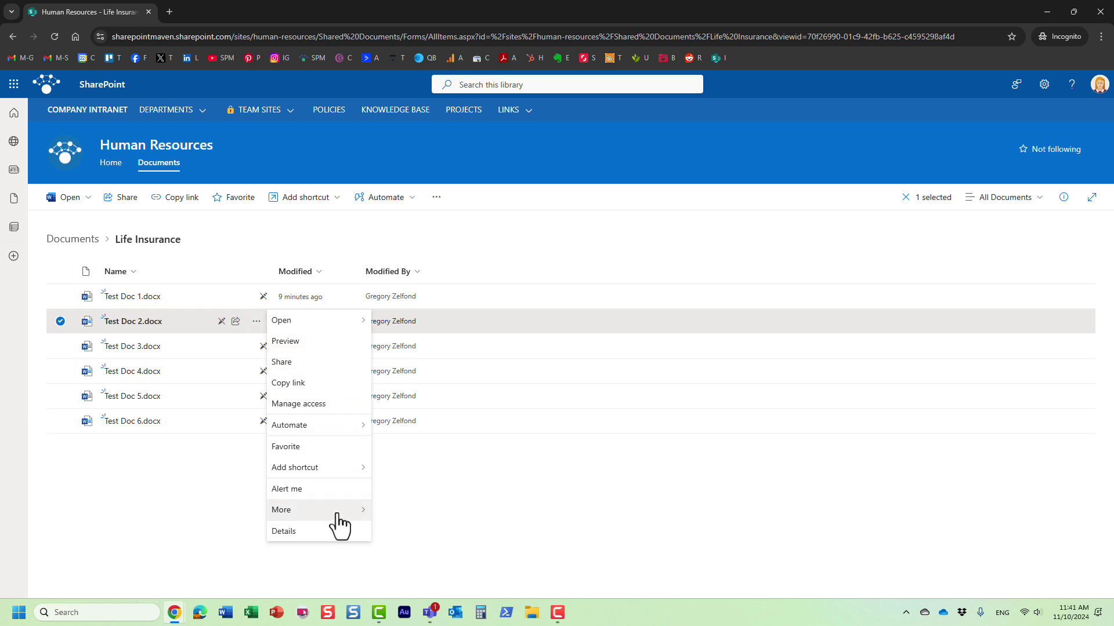
{"action": "mouse_move", "coordinate": [337, 513]}
{"action": "left_click", "coordinate": [72, 239]}
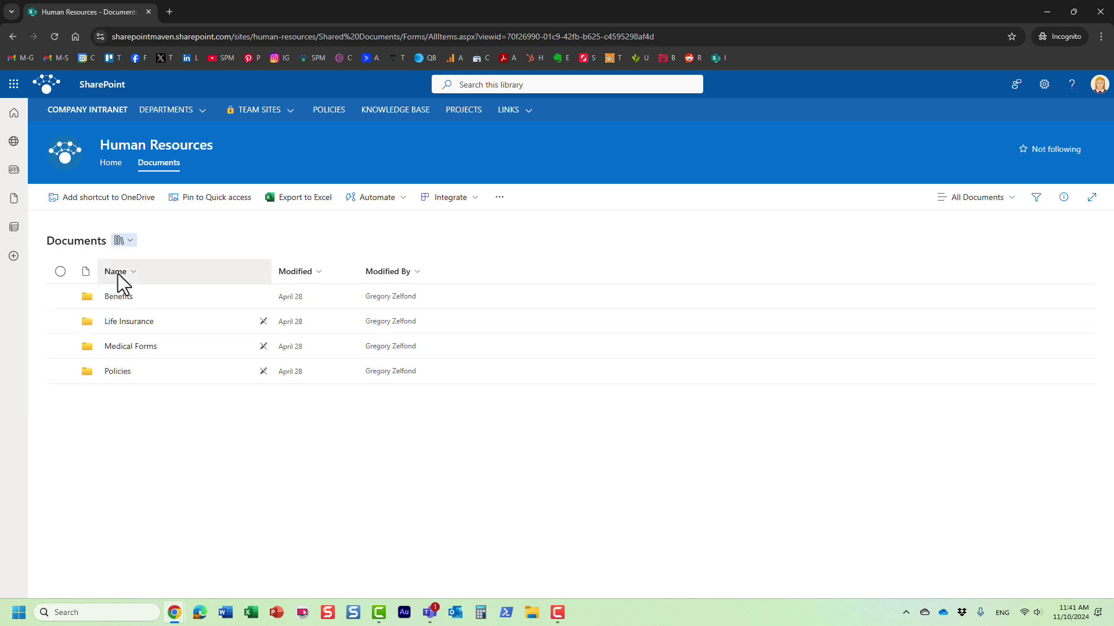
As the visitor, right-click Life Insurance and confirm no Download or Sync option appears
{"action": "right_click", "coordinate": [134, 325]}
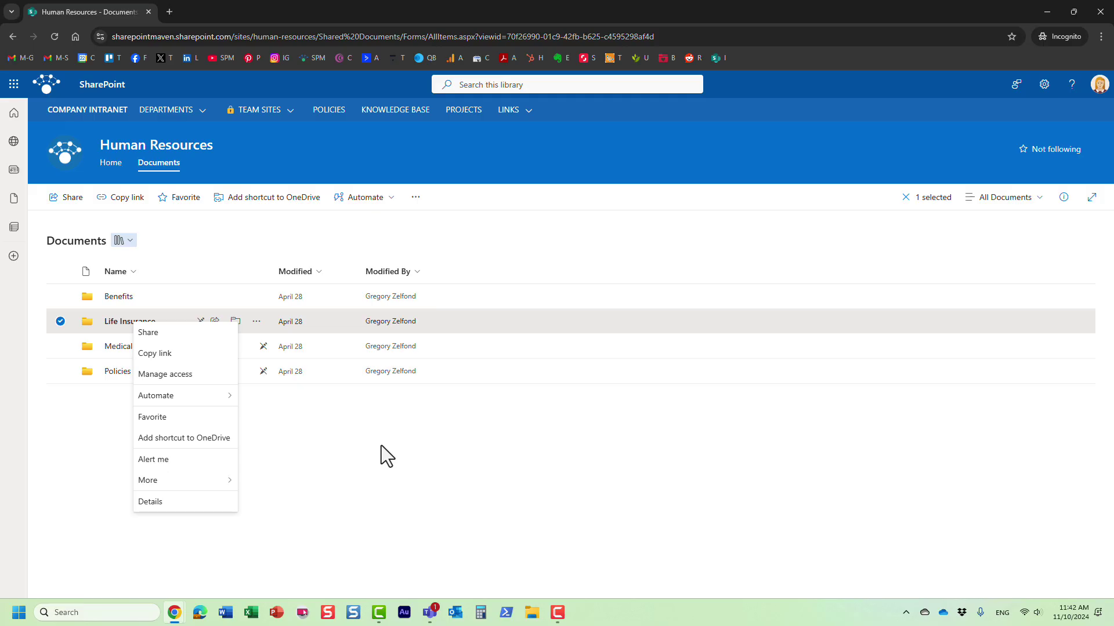
{"action": "key", "text": "F10"}
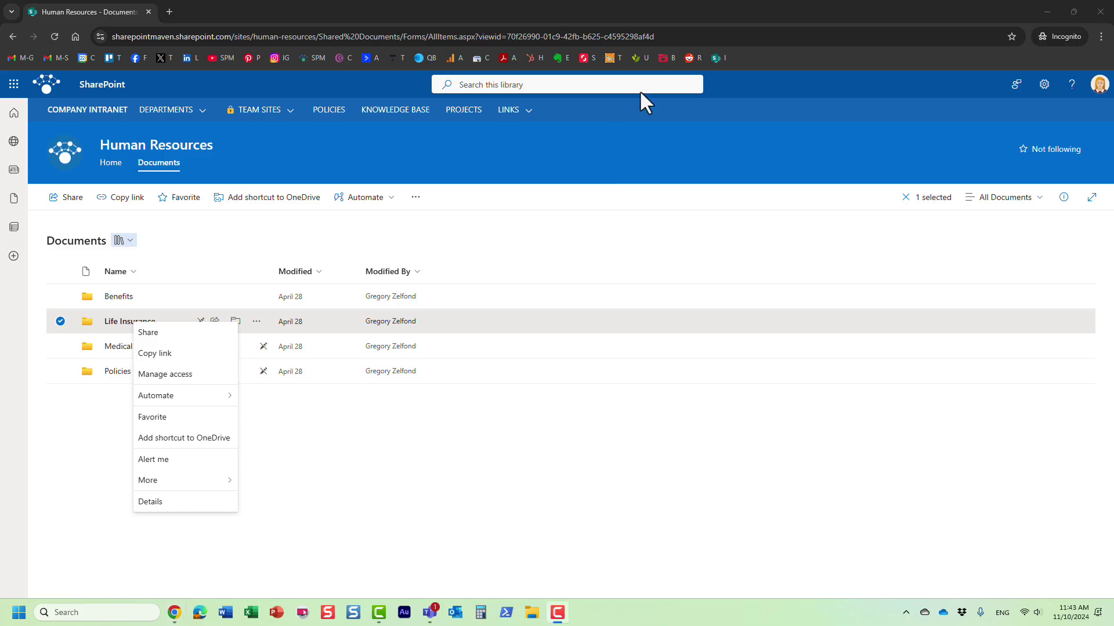